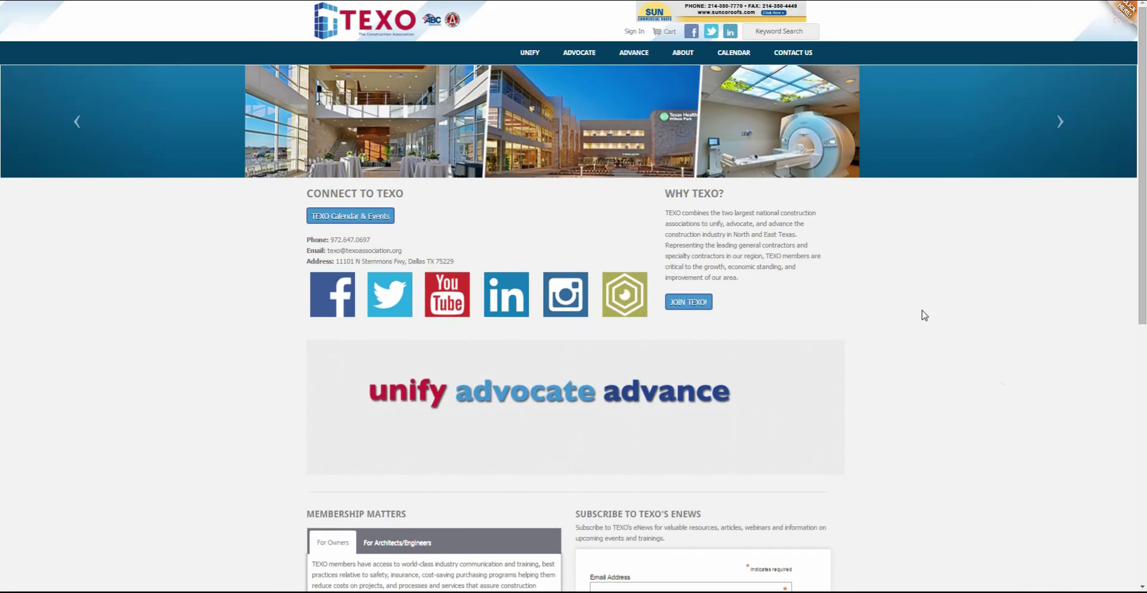
Sign in, replacing the prefilled username with the member's e-mail and entering the account password.
click(632, 34)
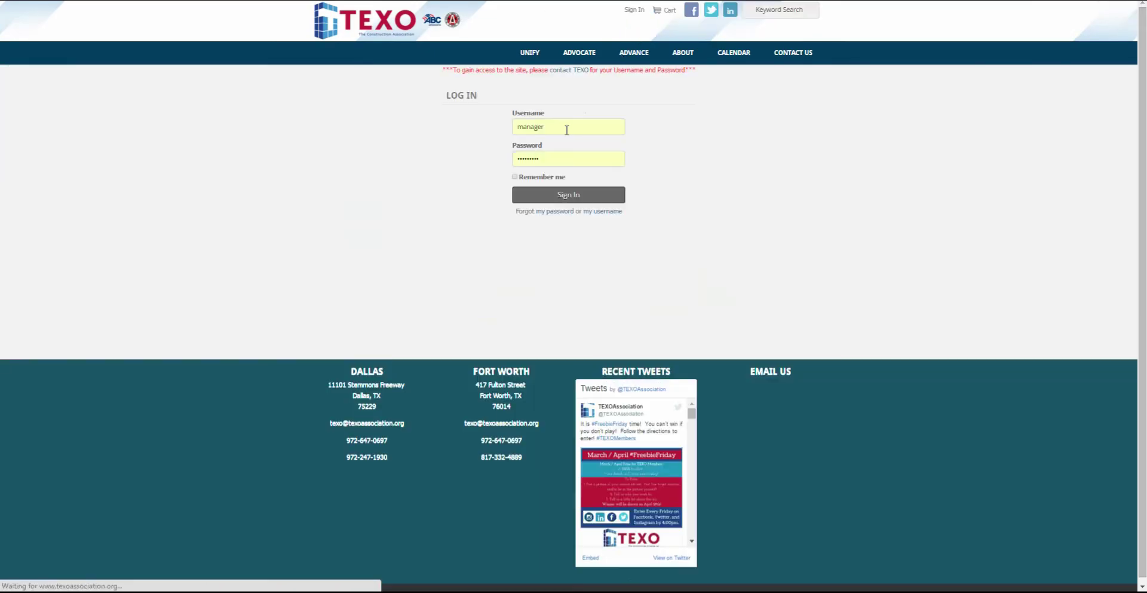
double_click(540, 130)
key(ctrl+v)
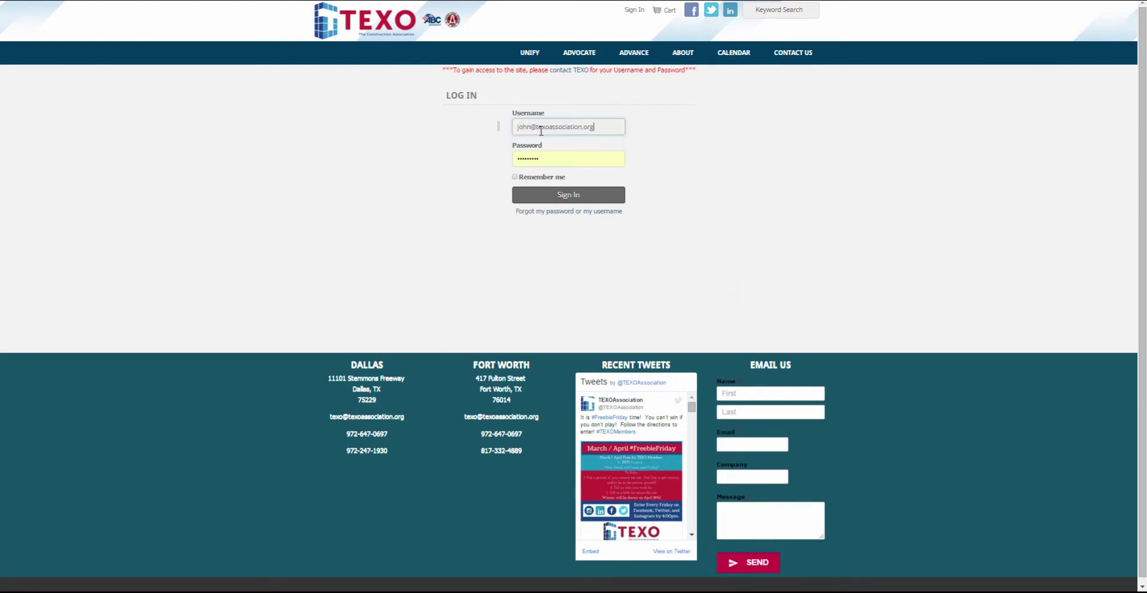
key(Tab)
text(p)
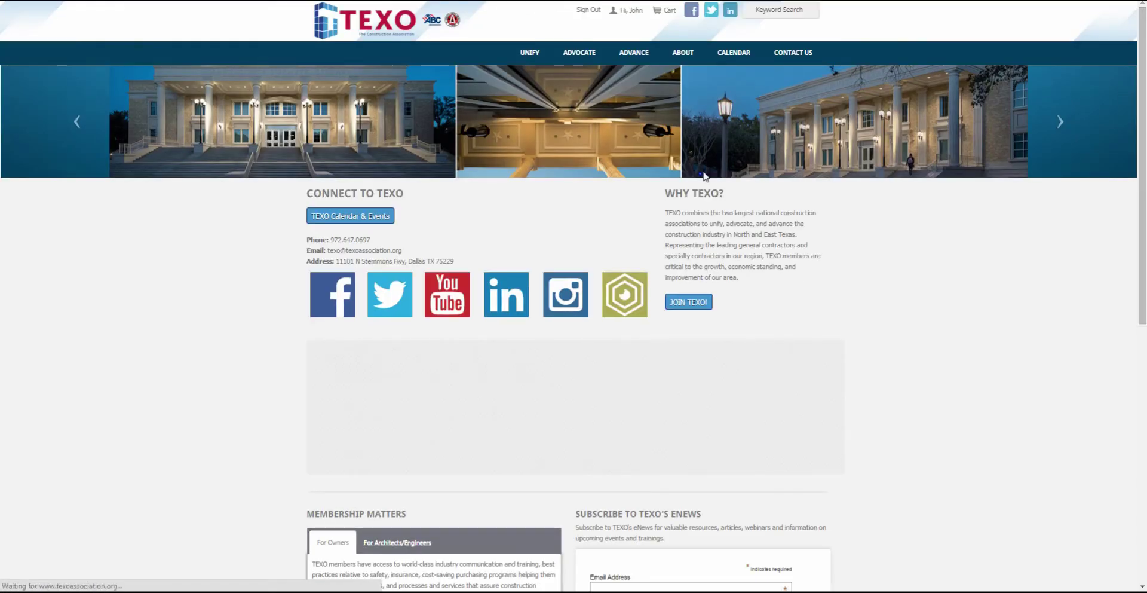
From the Calendar of Events, open the ASA/TEXO Bass Classic (April 22-23, 2016) page and scroll to registration.
click(725, 52)
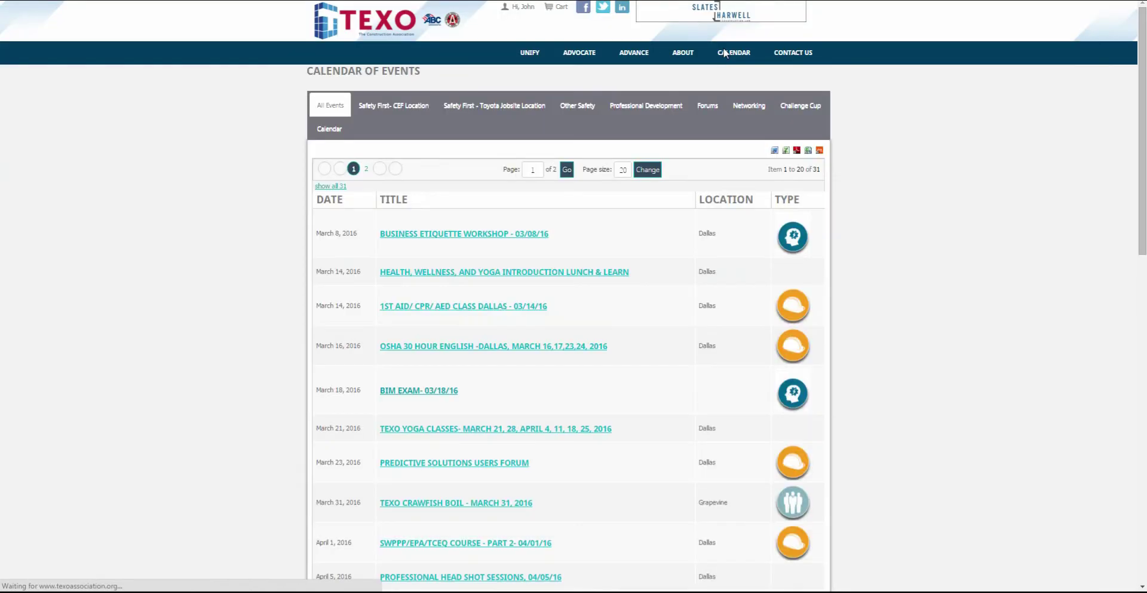
scroll(524, 342, down, 3)
scroll(523, 341, down, 1)
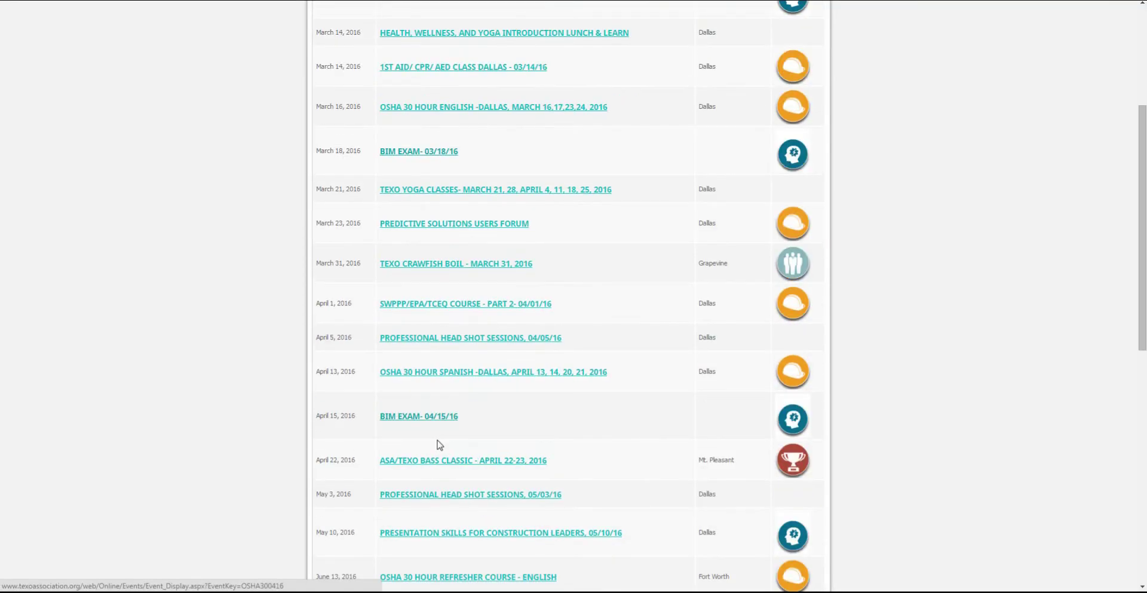
click(428, 460)
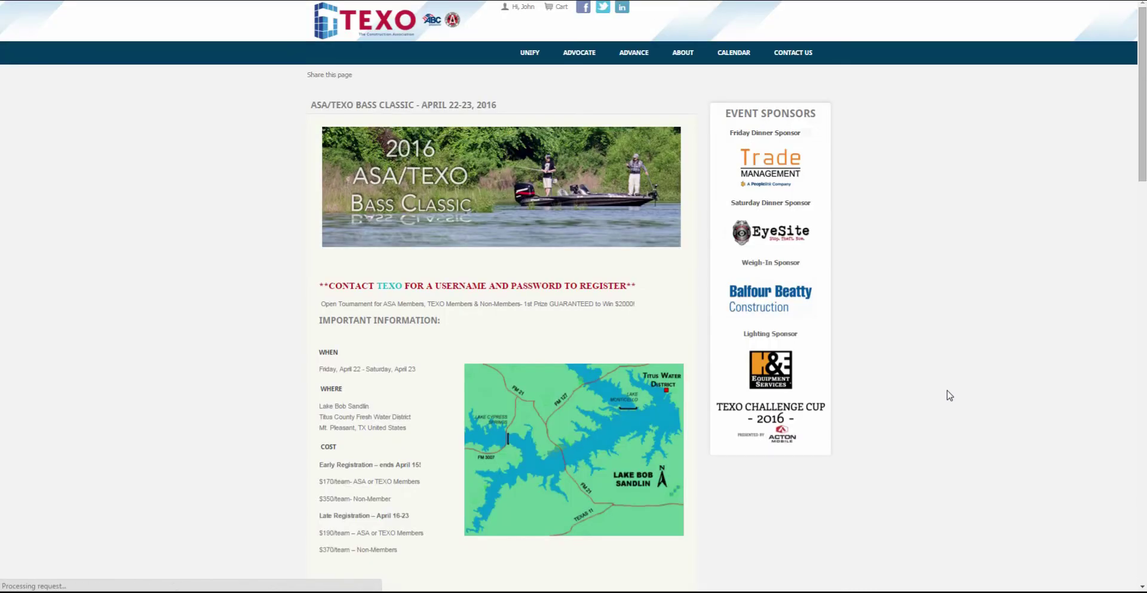
scroll(426, 350, down, 1)
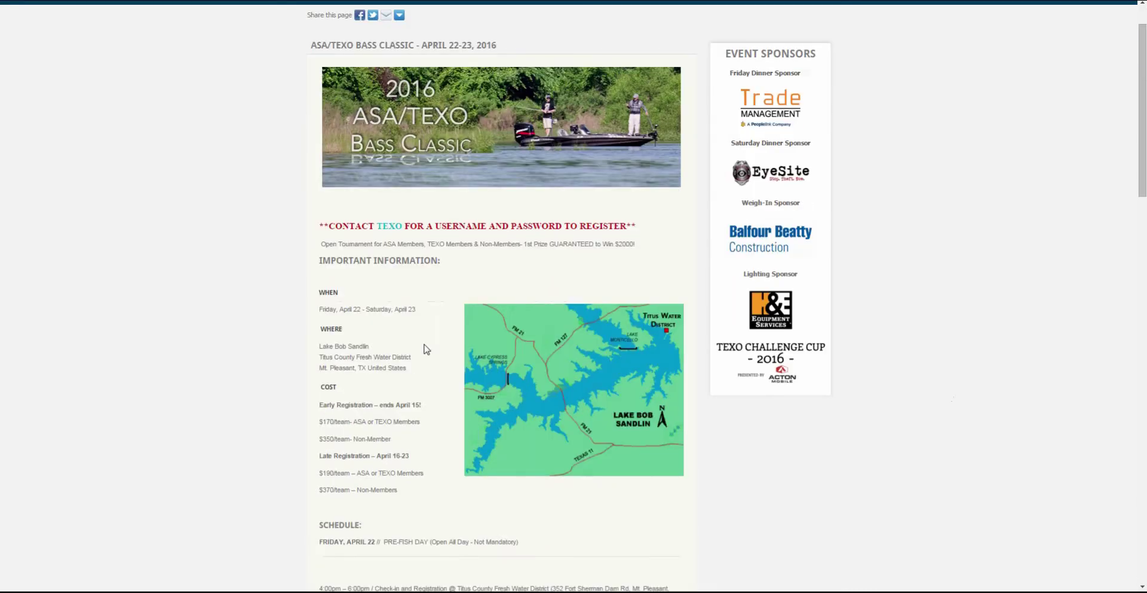
scroll(426, 350, down, 10)
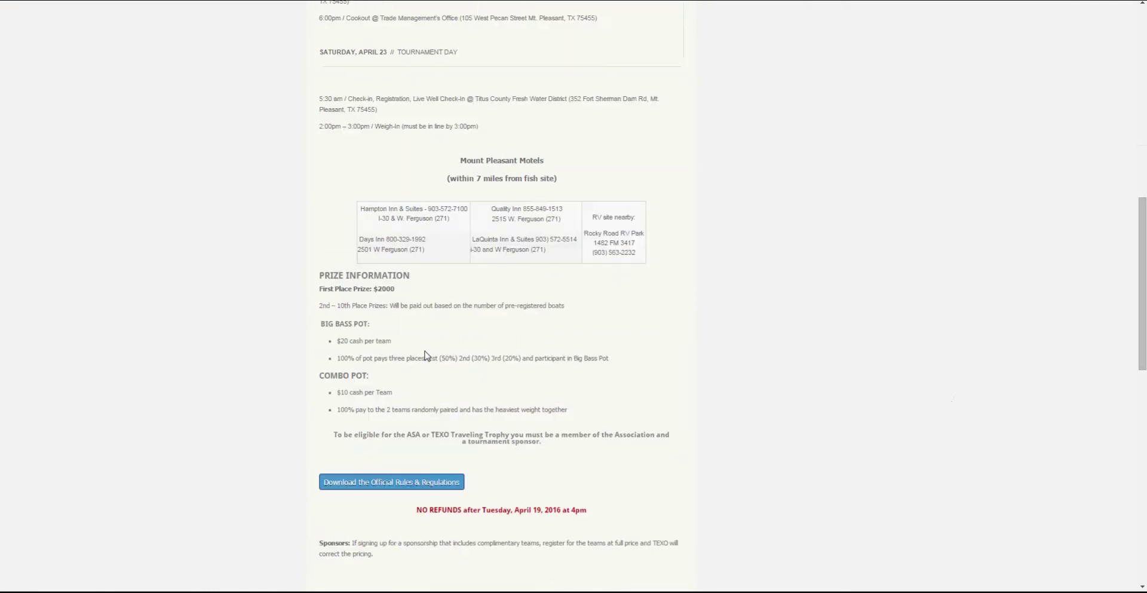
scroll(426, 356, down, 6)
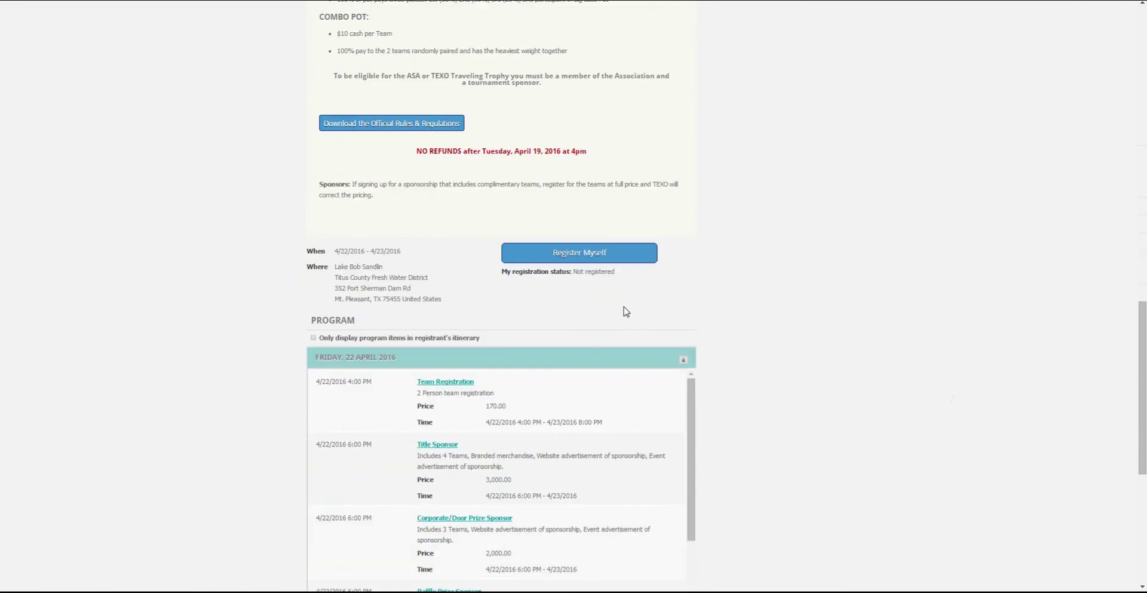
Register yourself and add 2 Team Registrations to the itinerary.
click(583, 254)
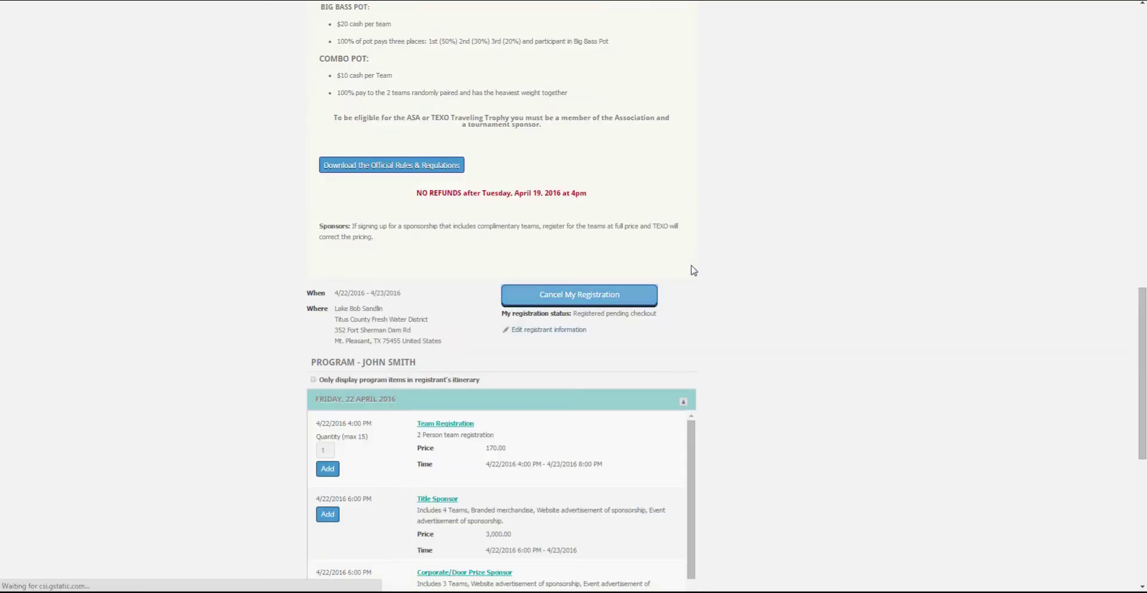
scroll(693, 270, down, 4)
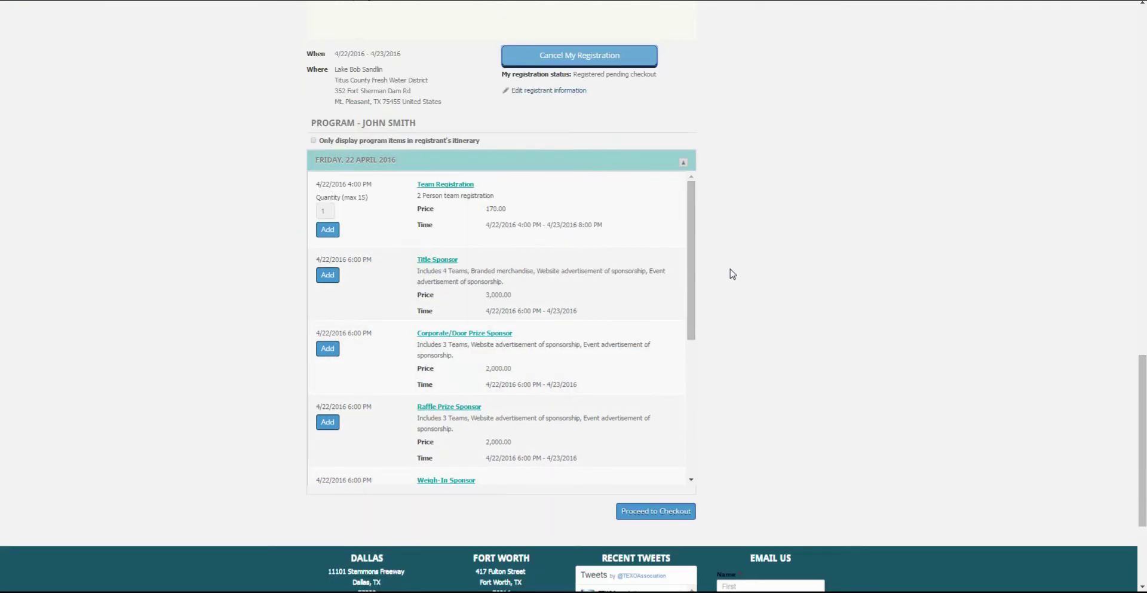
double_click(317, 210)
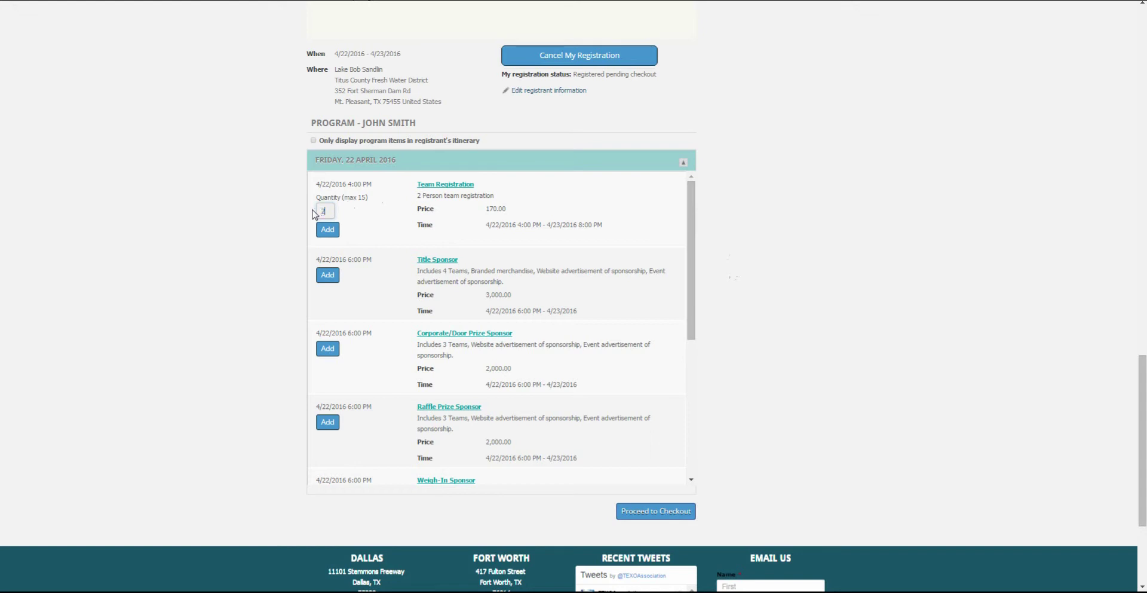
text(2)
click(328, 230)
Add the Large Mouth Bass Sponsor to the itinerary.
scroll(666, 258, down, 3)
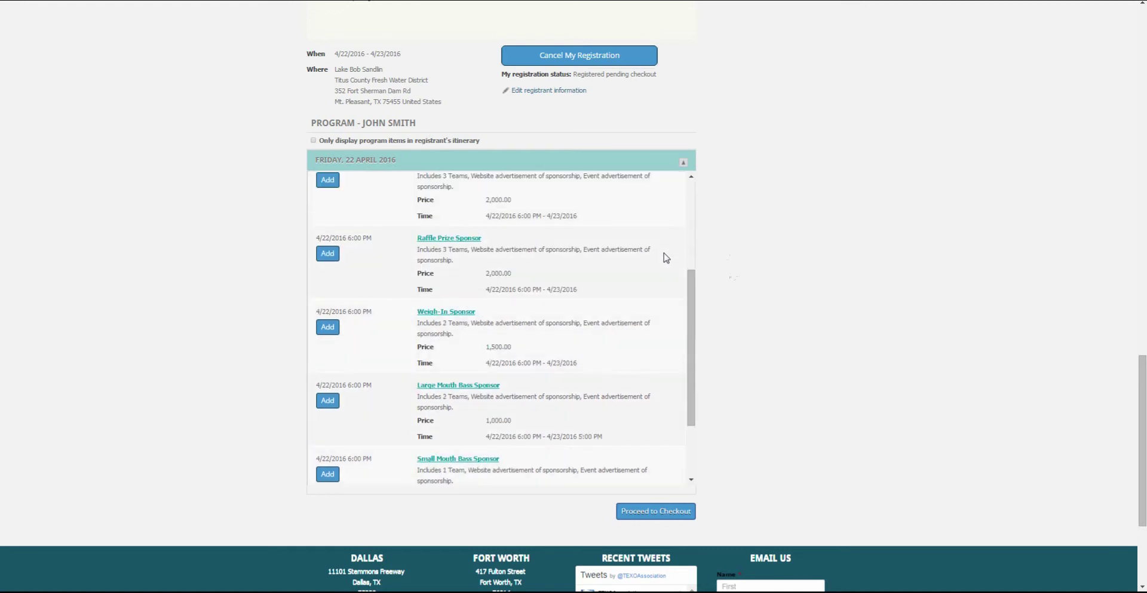
click(323, 403)
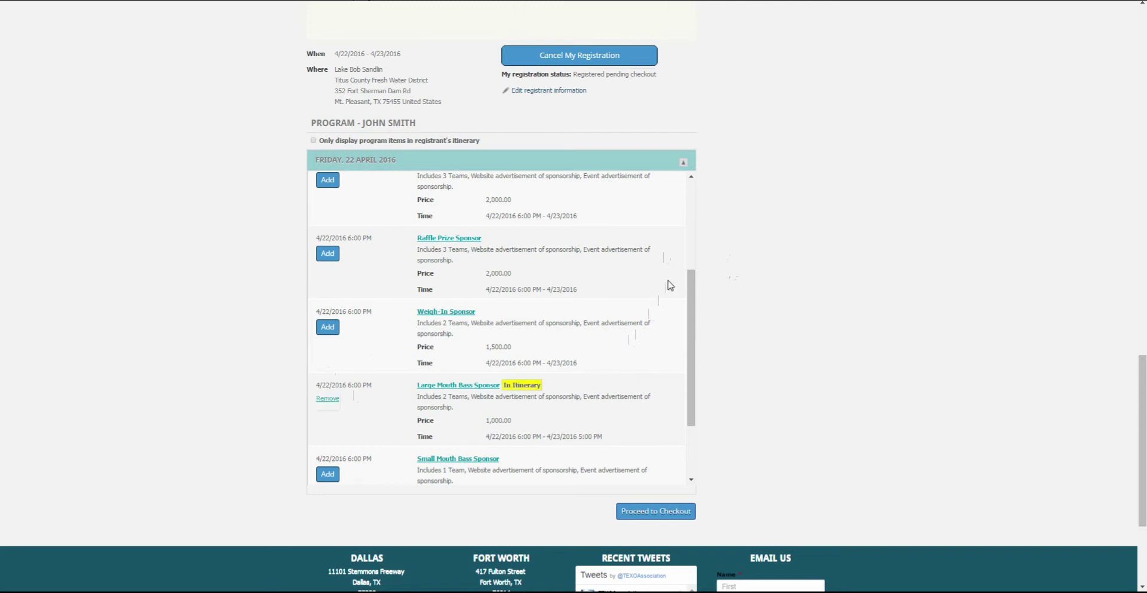
scroll(668, 287, down, 1)
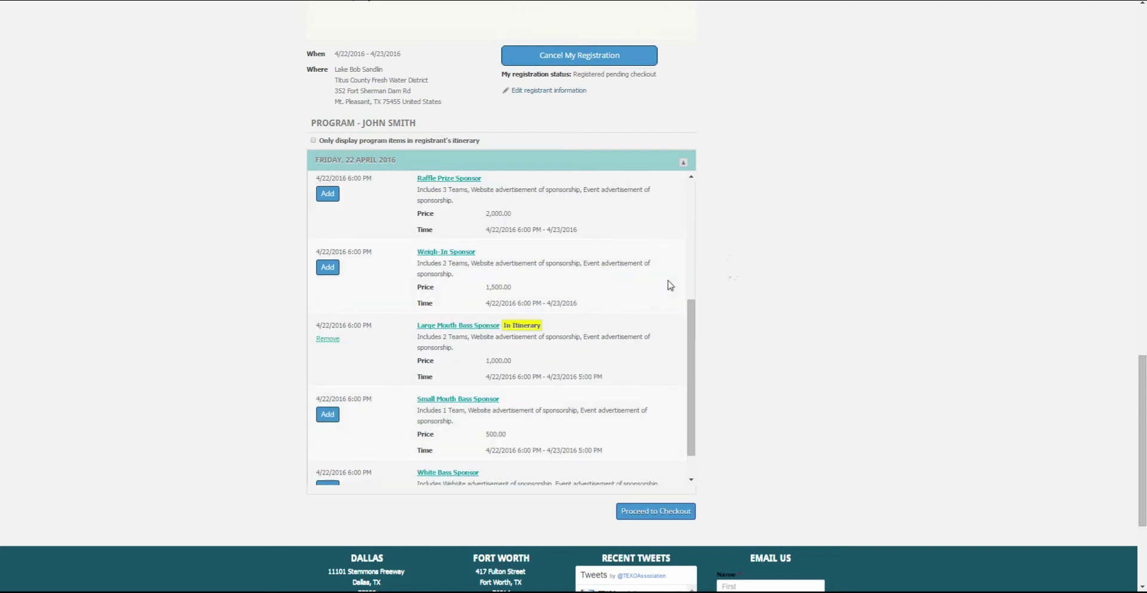
Check out the 1,340.00 itinerary and go to the team members page for Team 1 and Team 2.
click(655, 511)
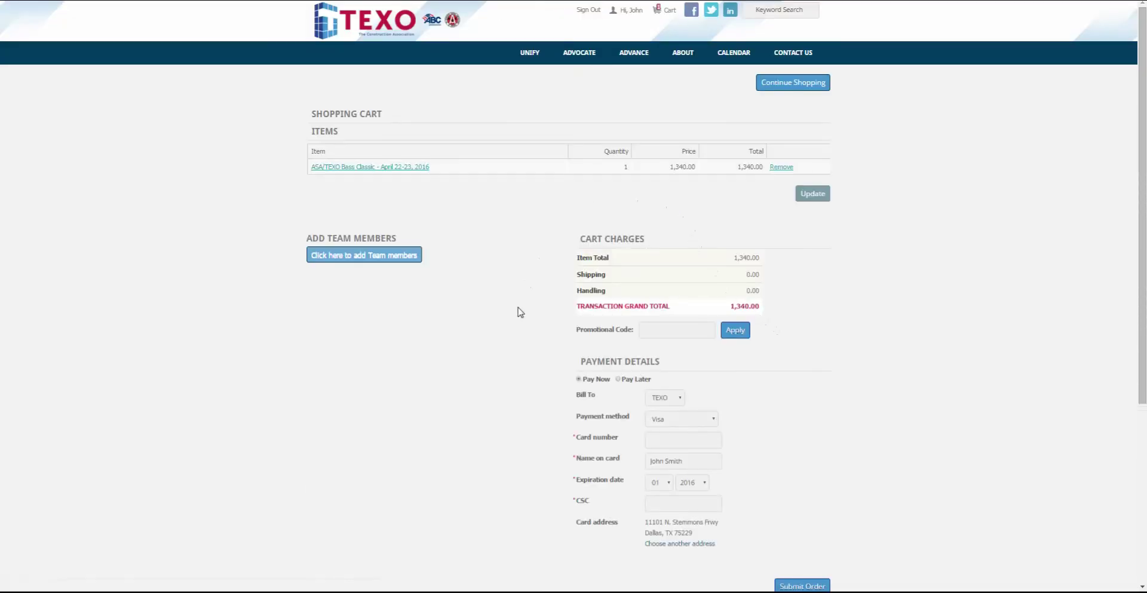
click(368, 261)
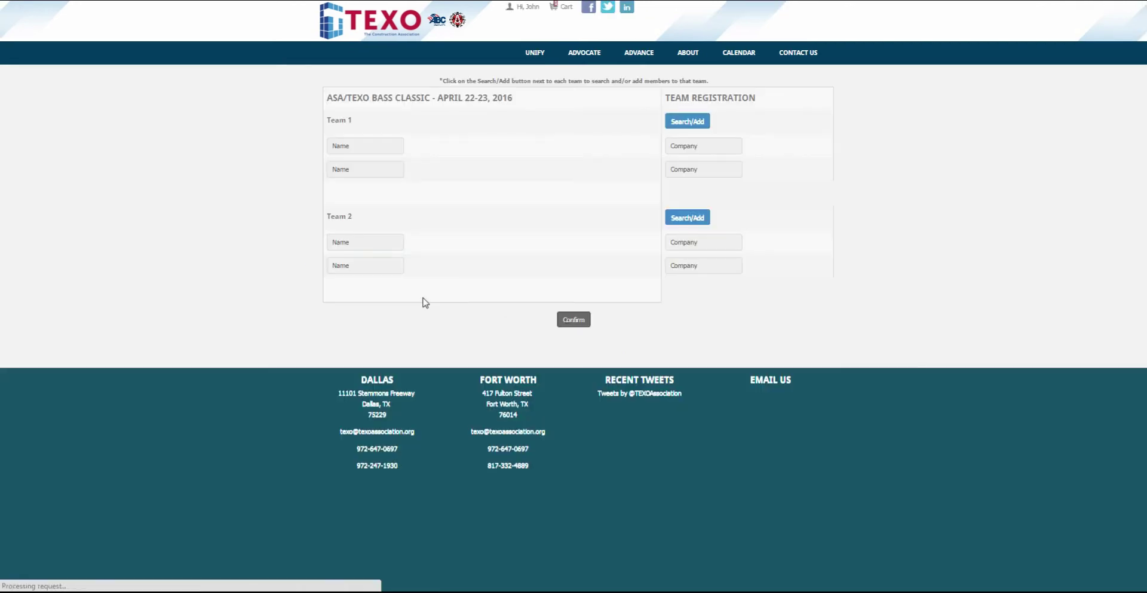
Search for a member by name with company TEXO to fill Team 1's first slot.
click(689, 123)
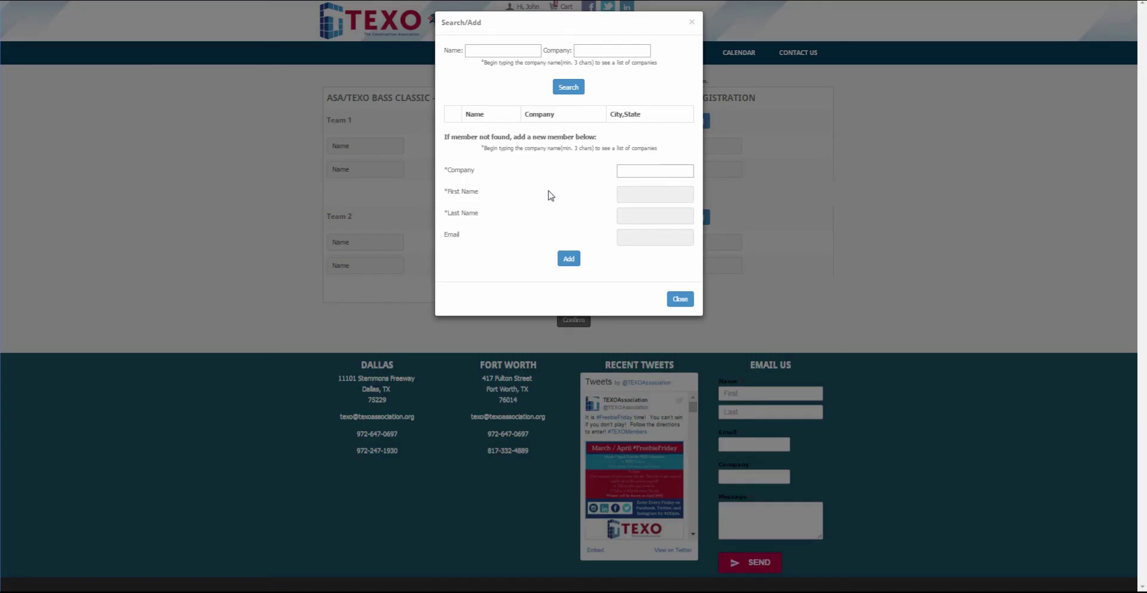
click(497, 53)
text(john)
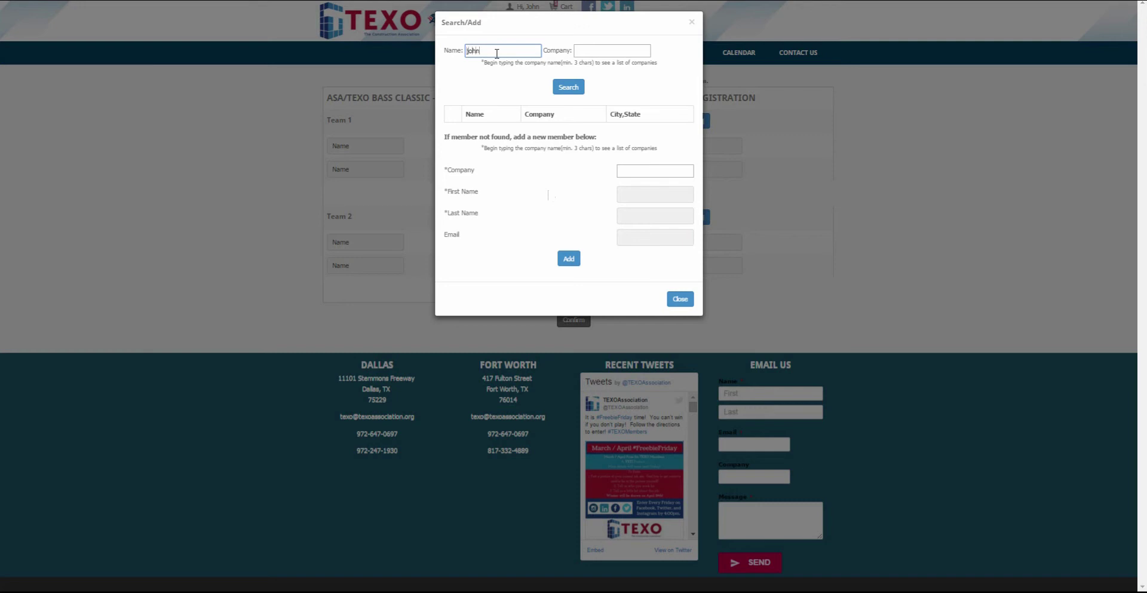
key(Tab)
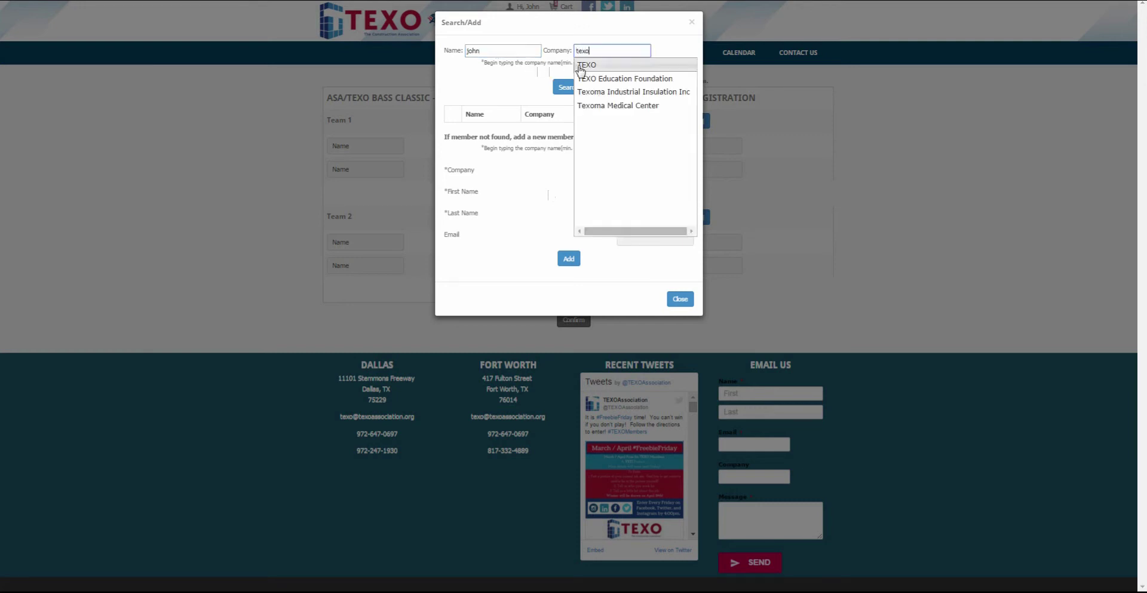
click(585, 66)
click(568, 88)
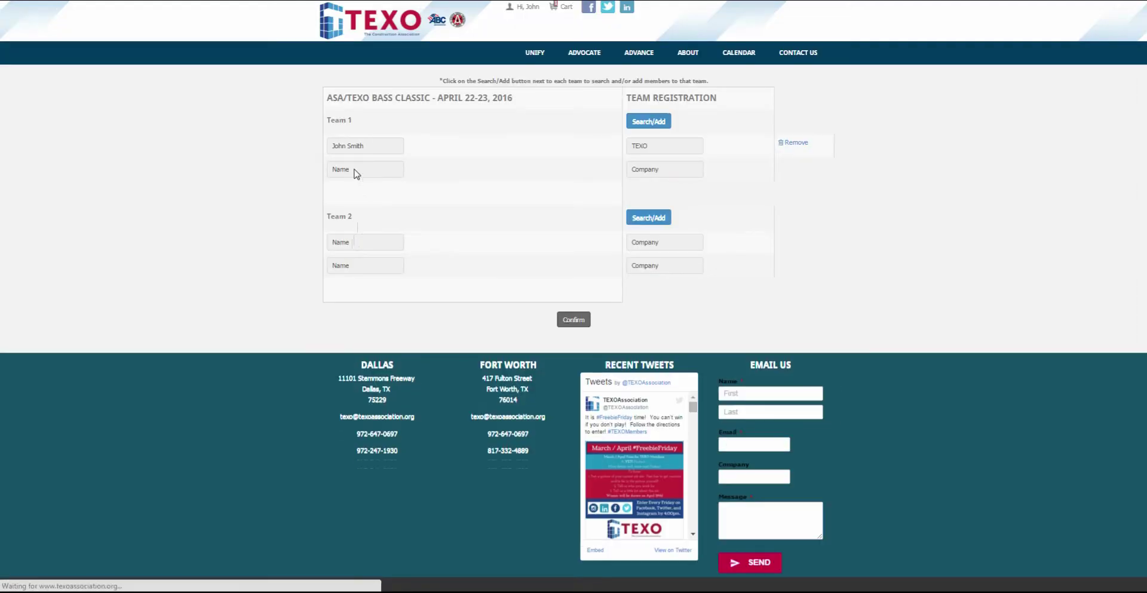
Search for Team 1's second player with company TEXO.
click(648, 122)
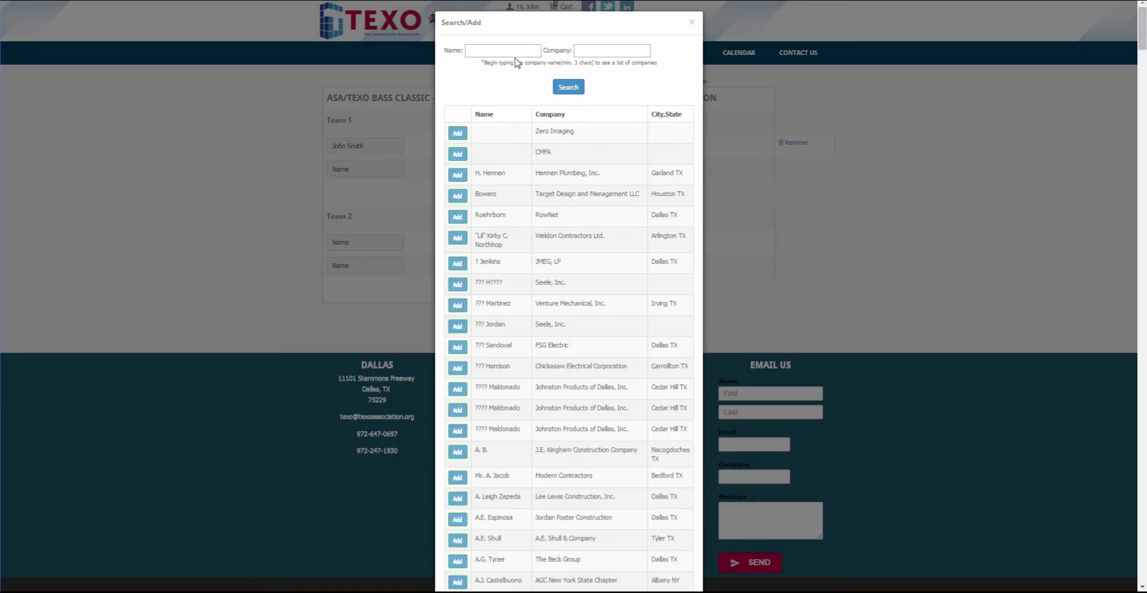
click(515, 50)
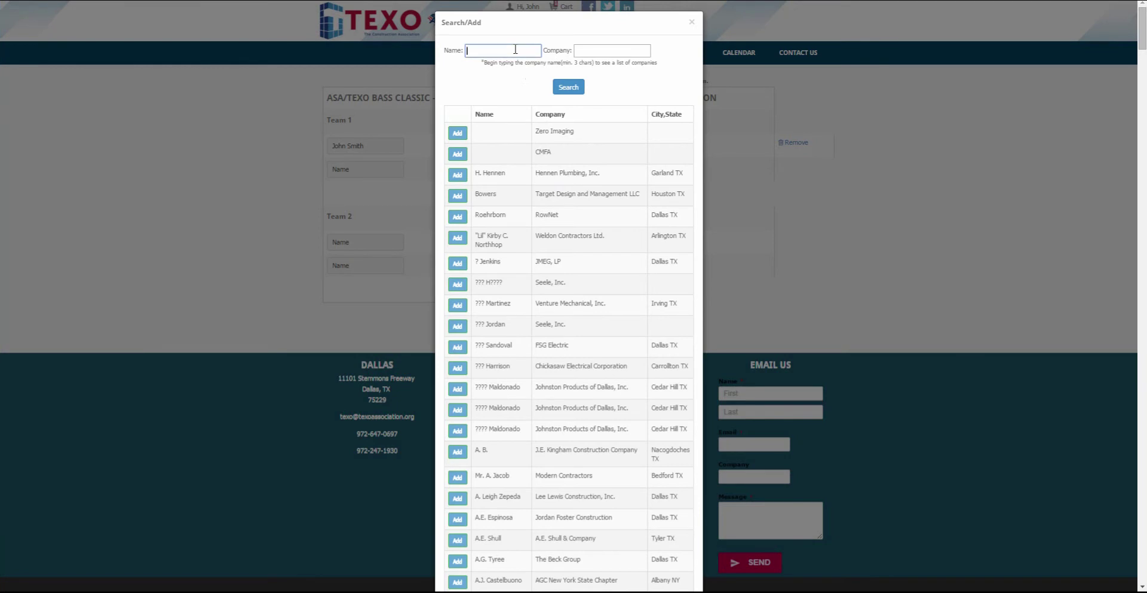
key(Tab)
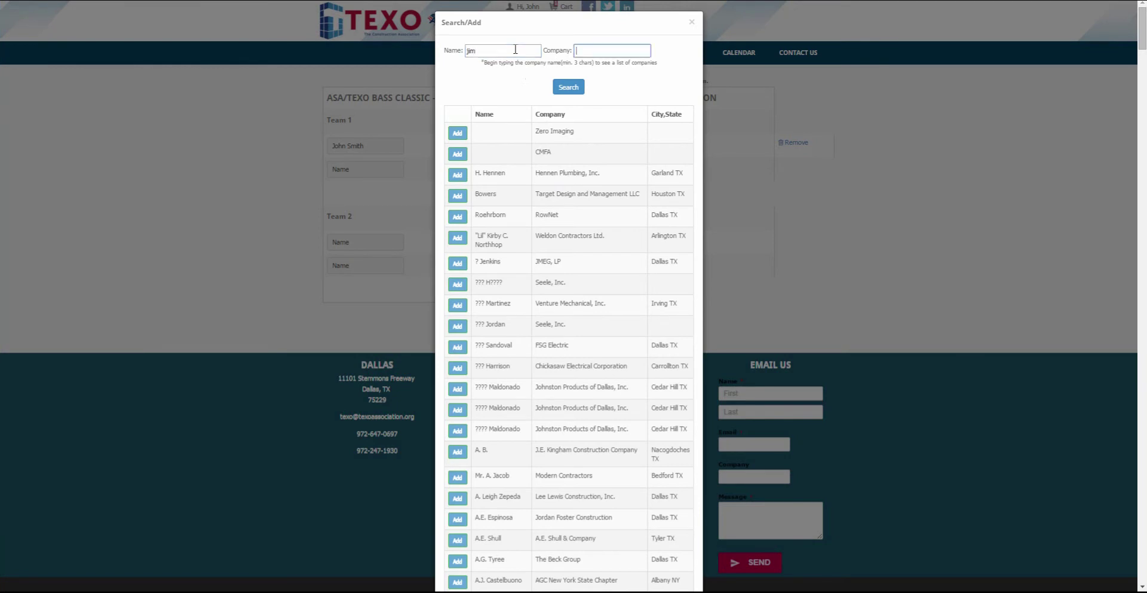
text(texo)
click(583, 69)
click(571, 90)
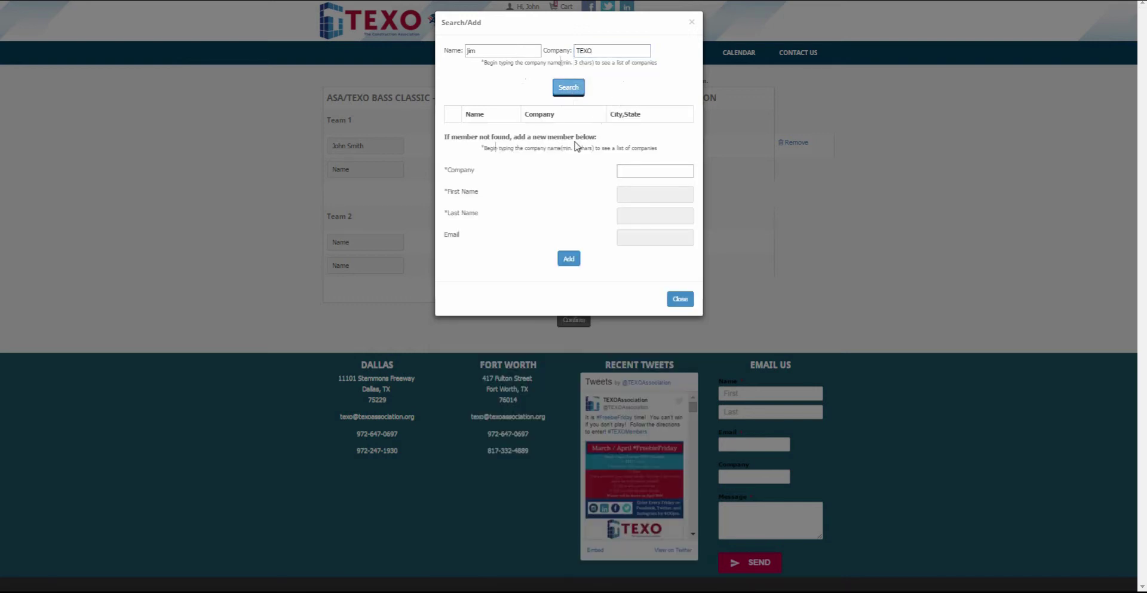
Create a new TEXO member with first name, last name and e-mail, adding them to Team 1.
click(638, 172)
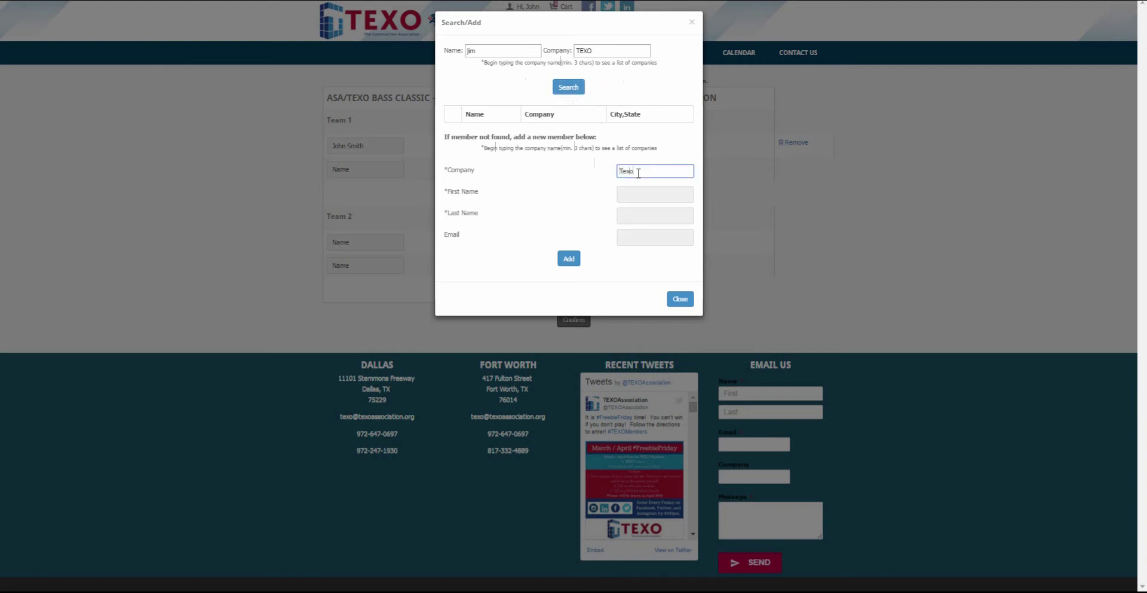
text(Texo)
click(632, 187)
click(633, 192)
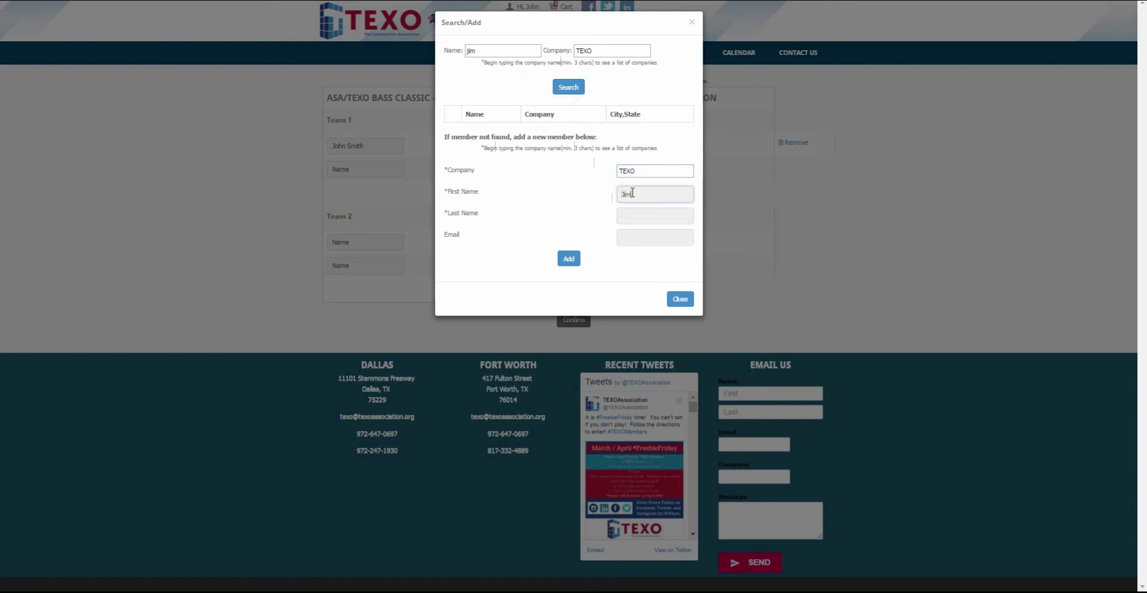
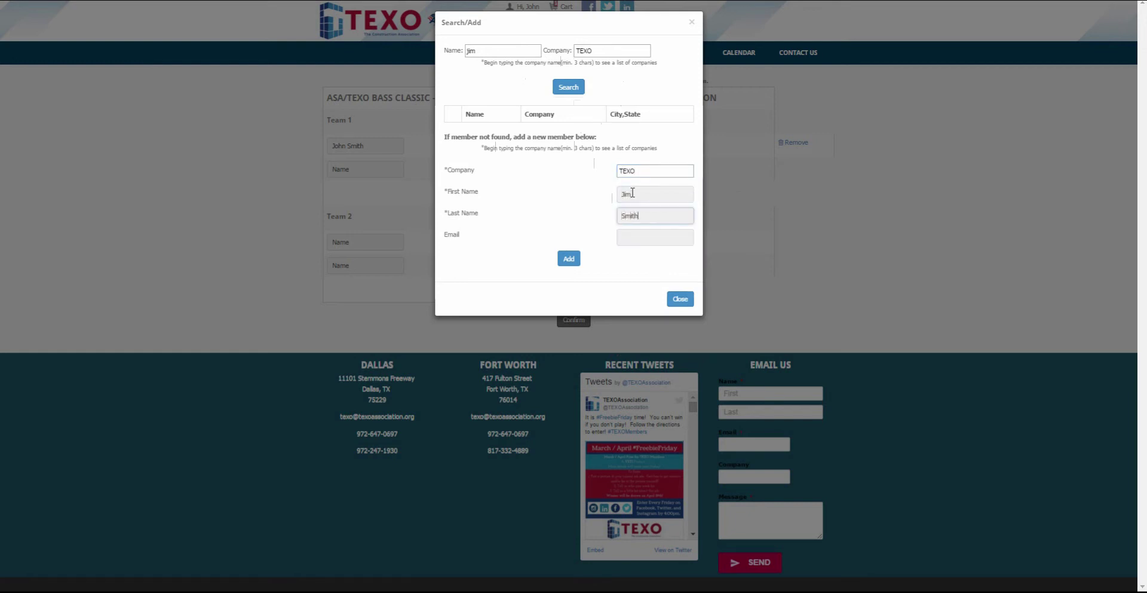
click(642, 235)
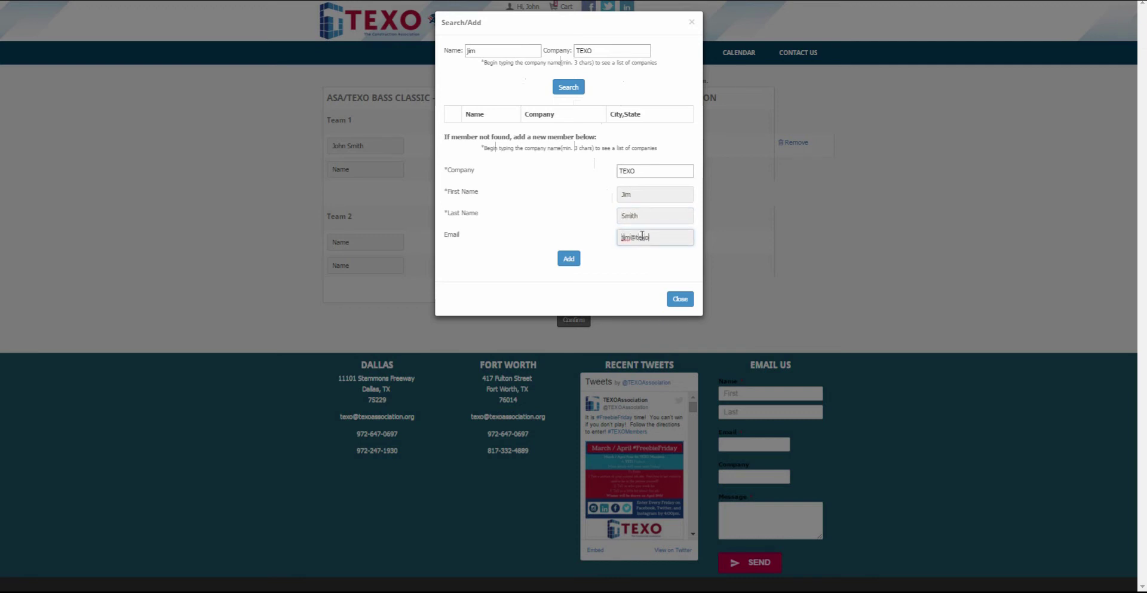
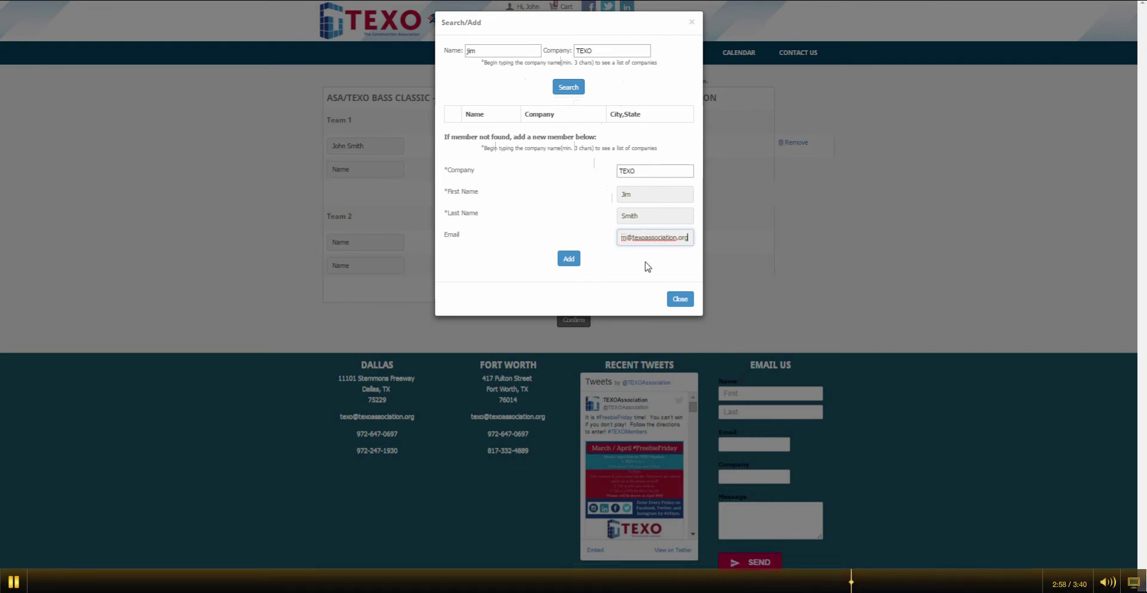
click(572, 261)
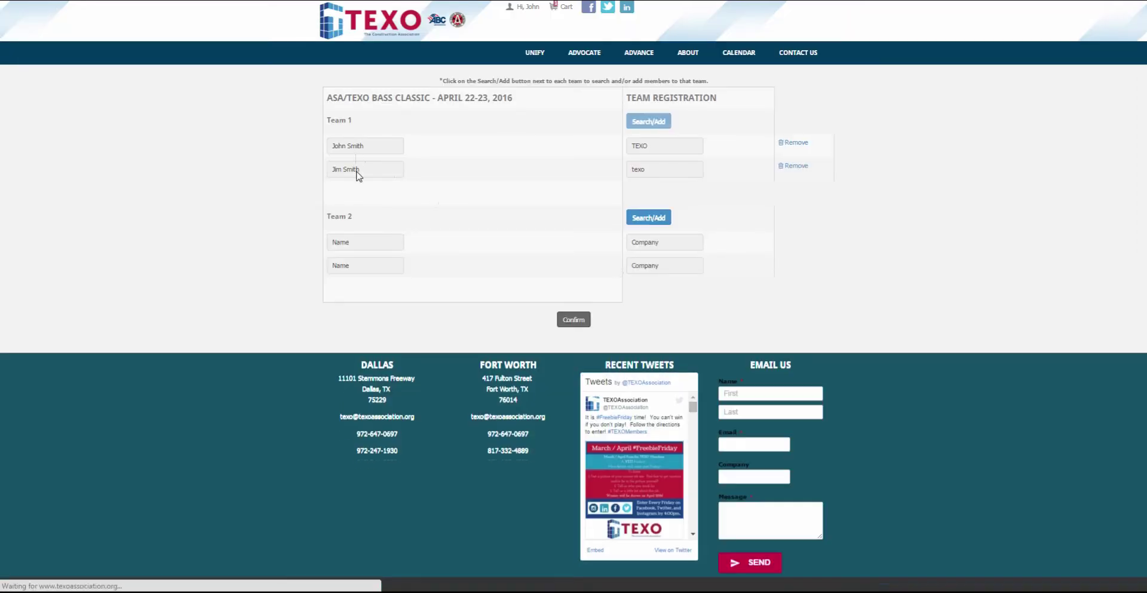
Confirm the teams, then choose Pay Later and enter the purchase order number.
click(582, 323)
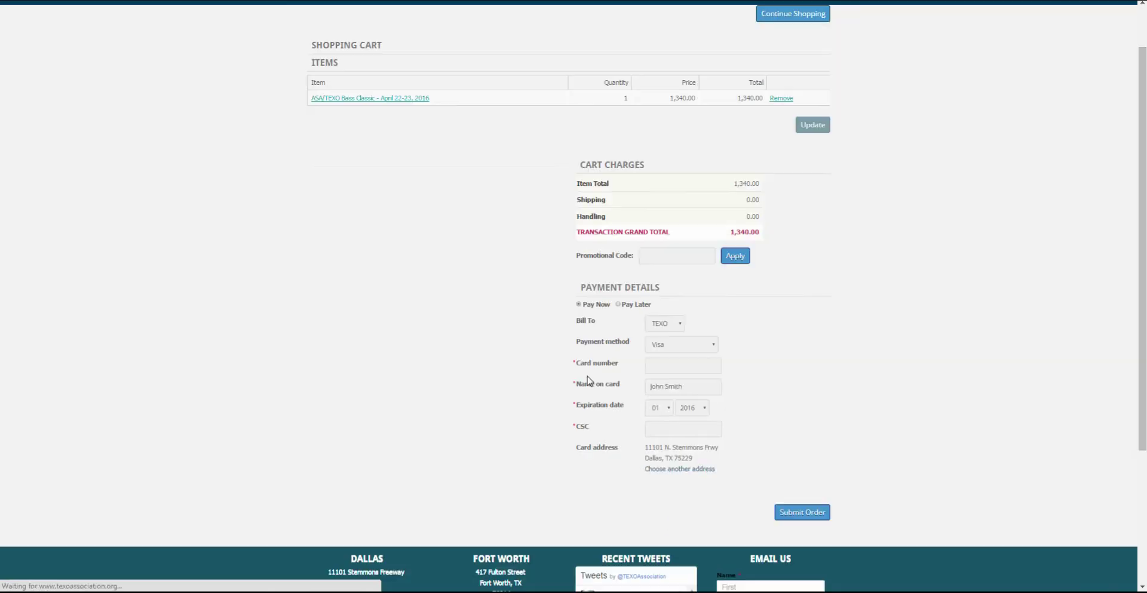
scroll(589, 380, down, 1)
click(637, 246)
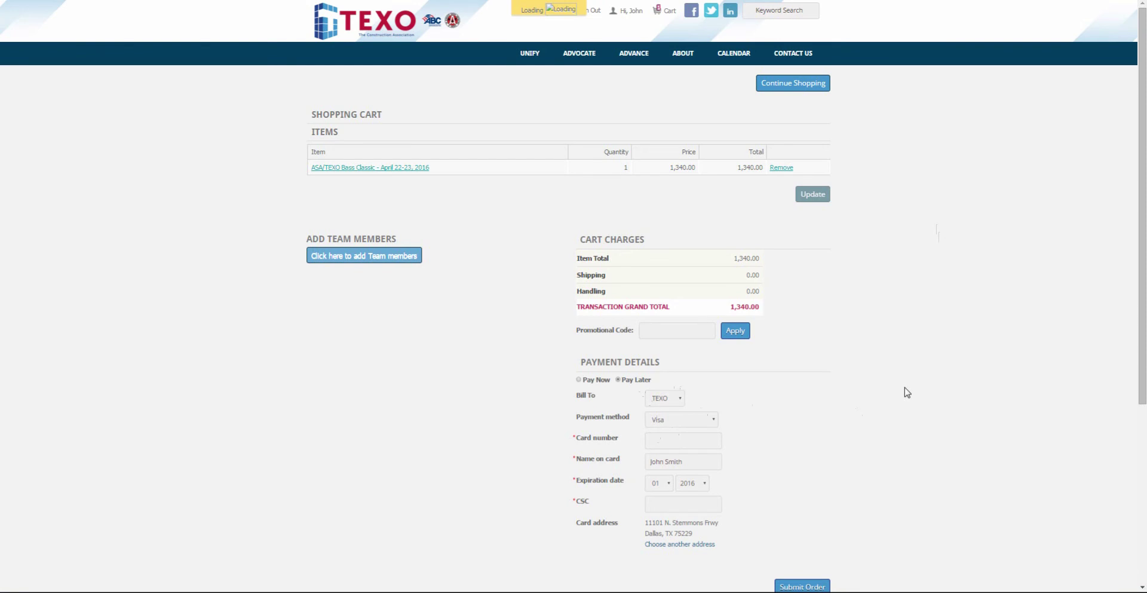
click(665, 419)
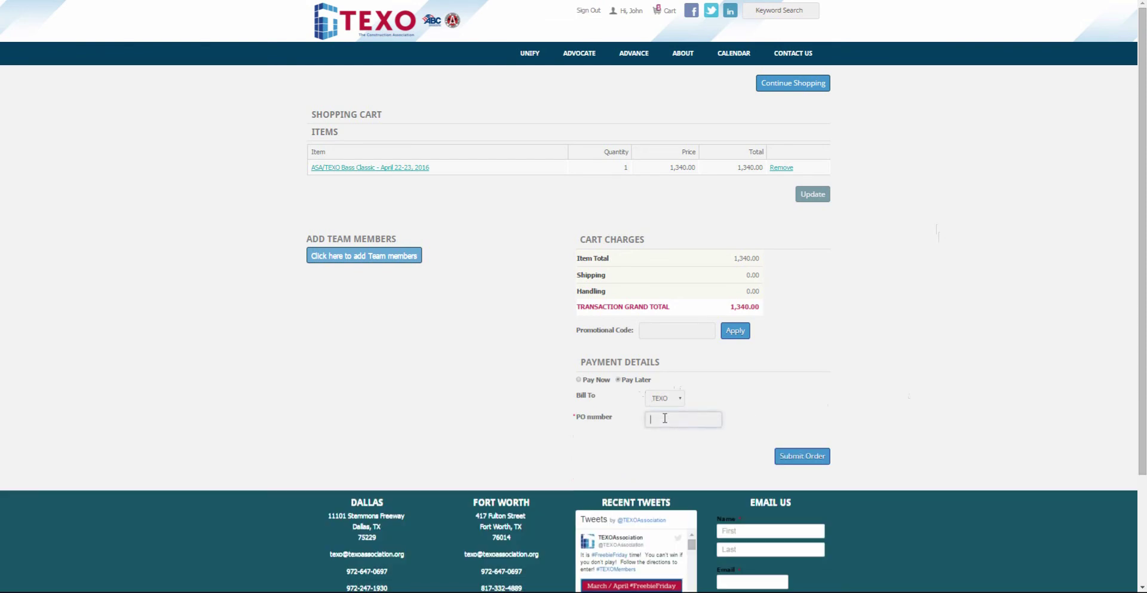
text(Bass2016)
Submit the Bass Classic order from the shopping cart.
click(800, 462)
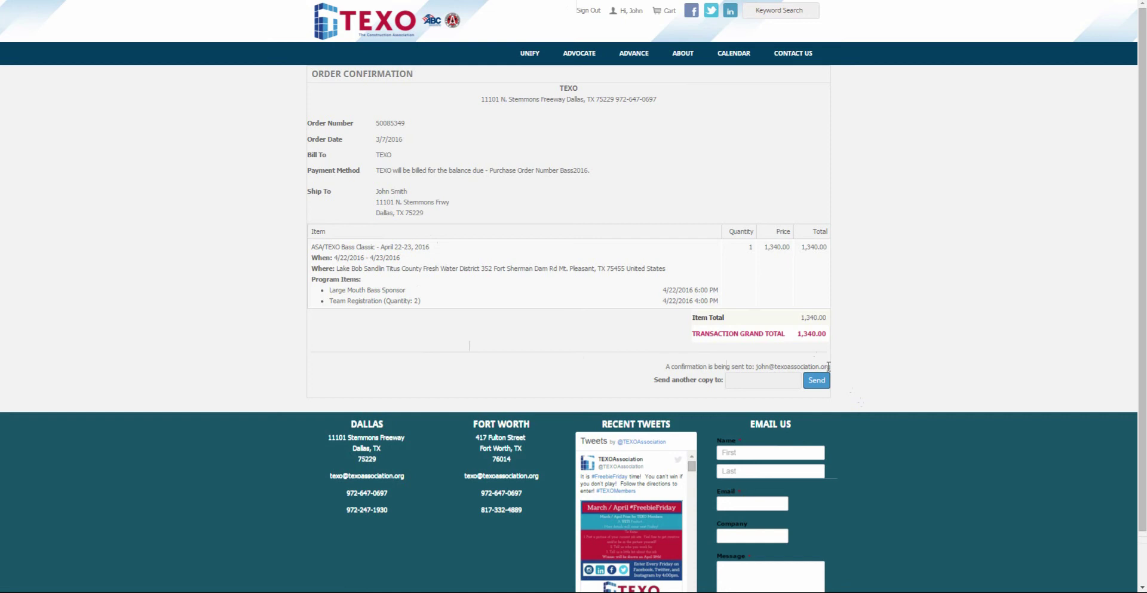
From your profile's Manage Teams list, reopen the ASA/TEXO Bass Classic teams.
click(627, 10)
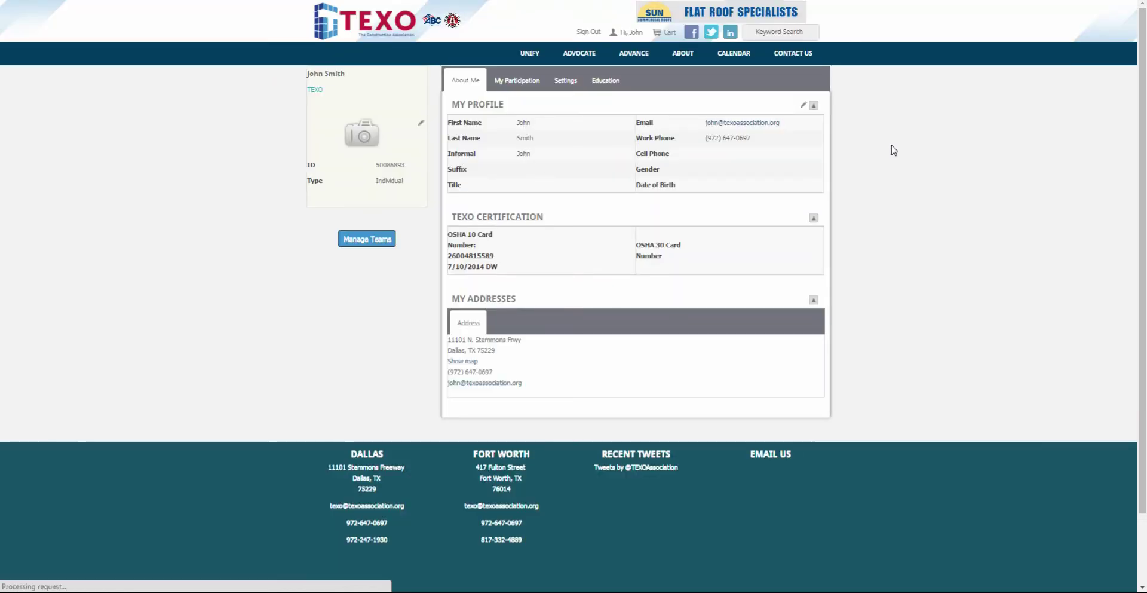
click(378, 241)
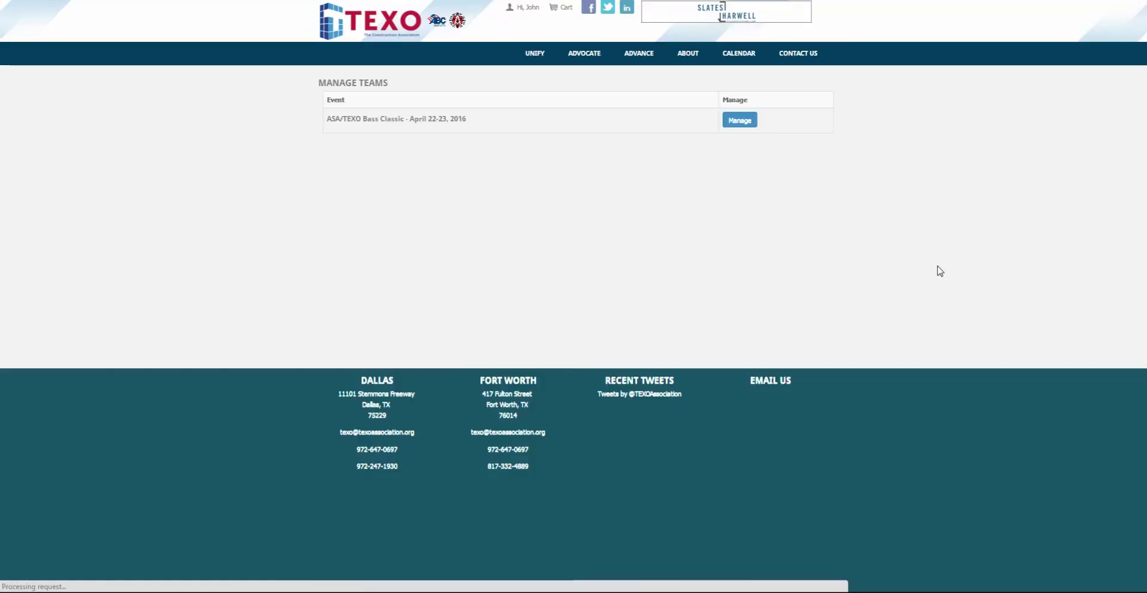
click(740, 121)
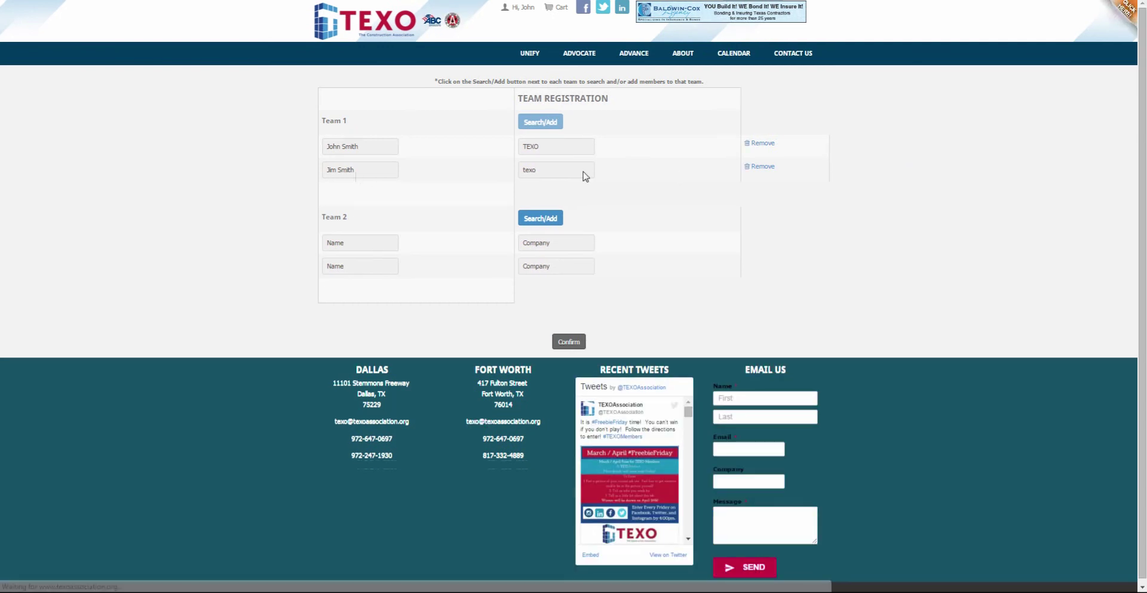
Remove Team 1's second player and search for a replacement by name within company TEXO.
click(760, 167)
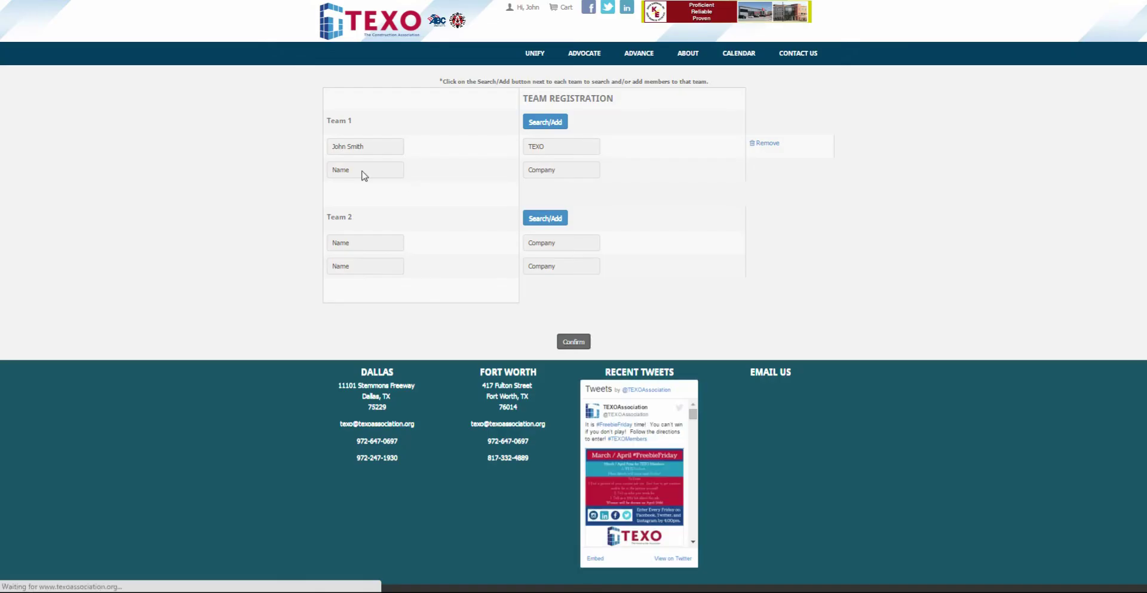
click(535, 122)
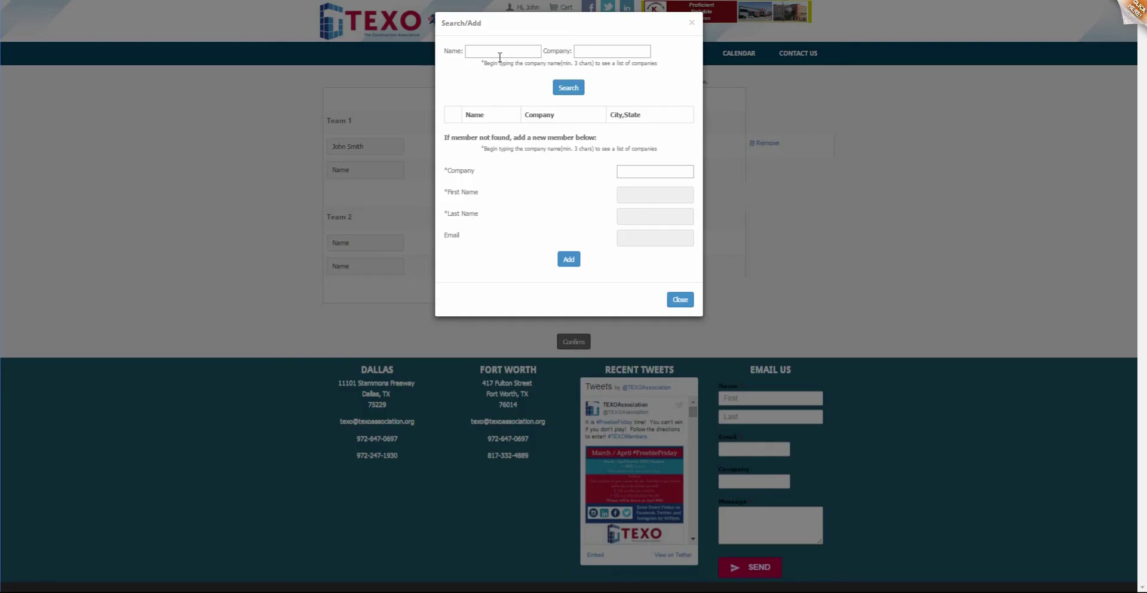
click(500, 51)
text(melon)
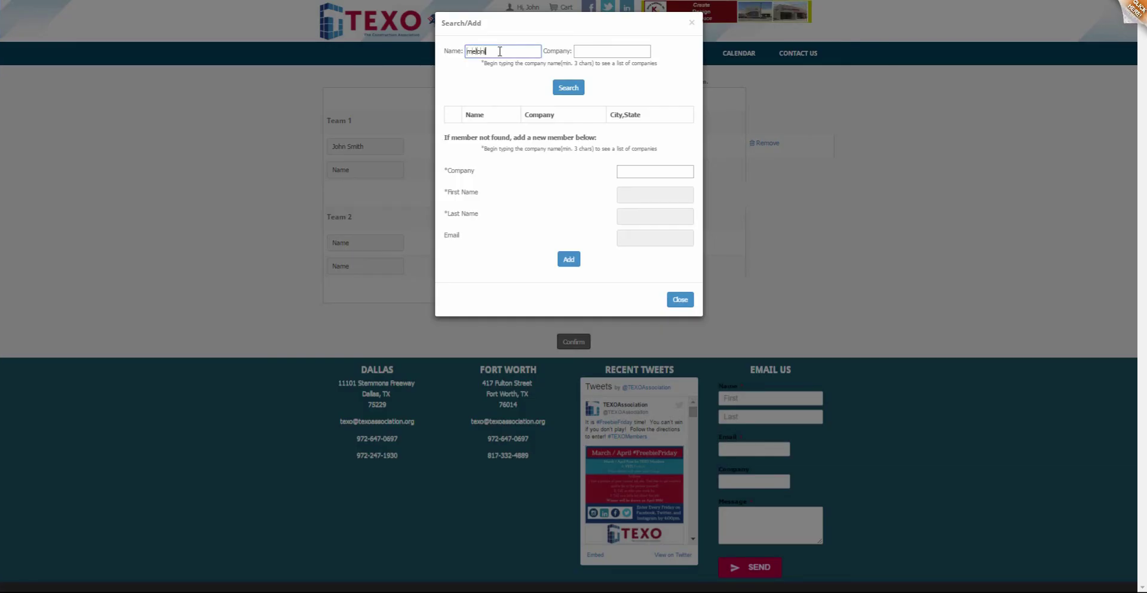
key(Tab)
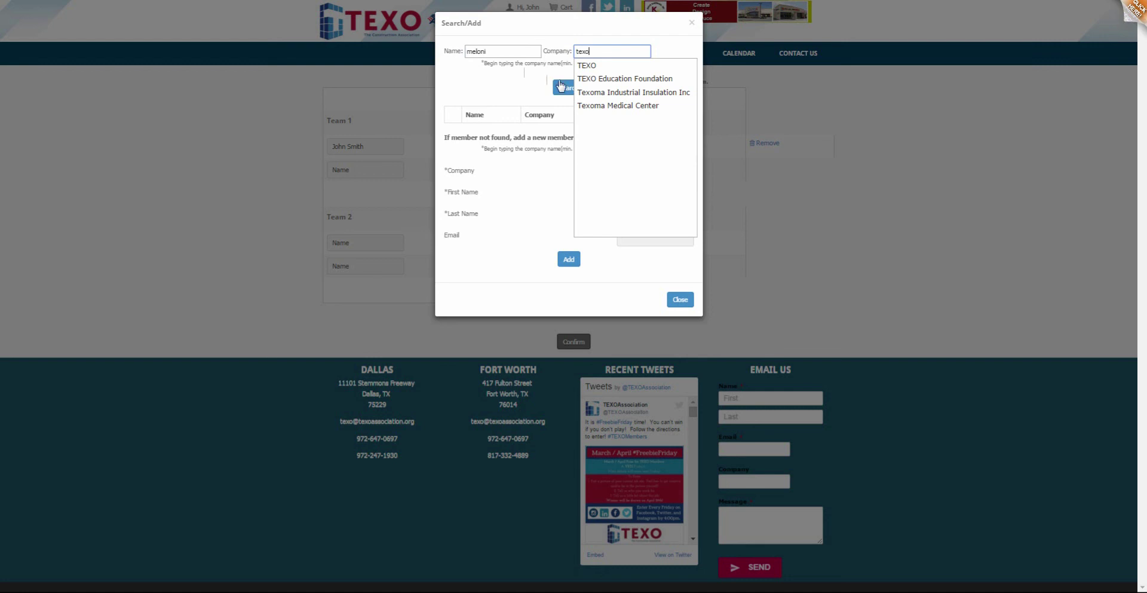
click(583, 64)
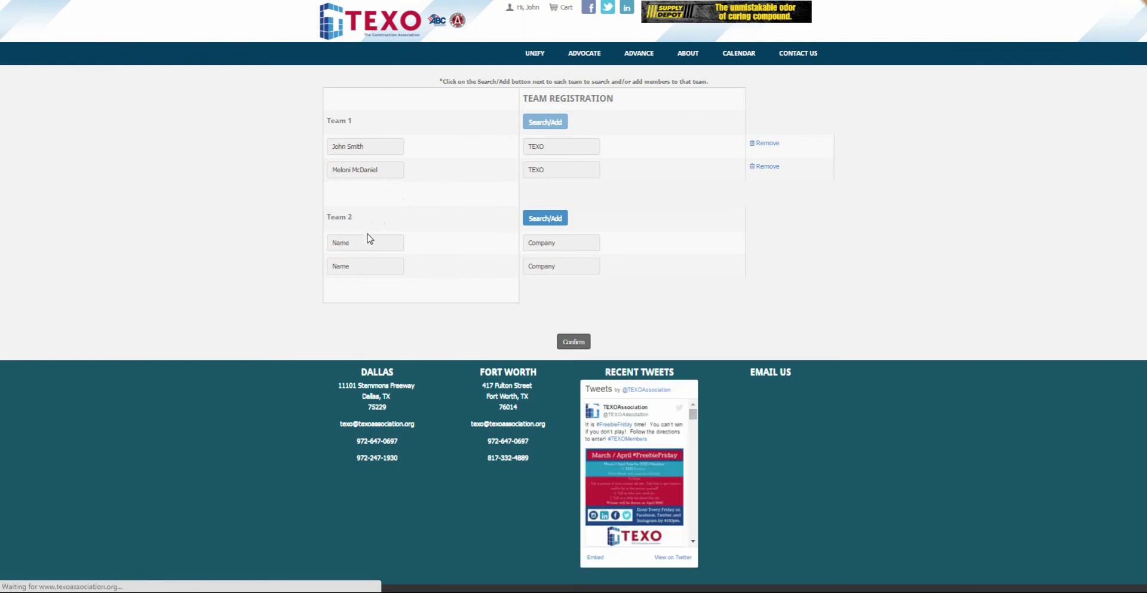
Search for a member by name with company SEDALCO, INC. and add the first match to Team 2.
click(545, 218)
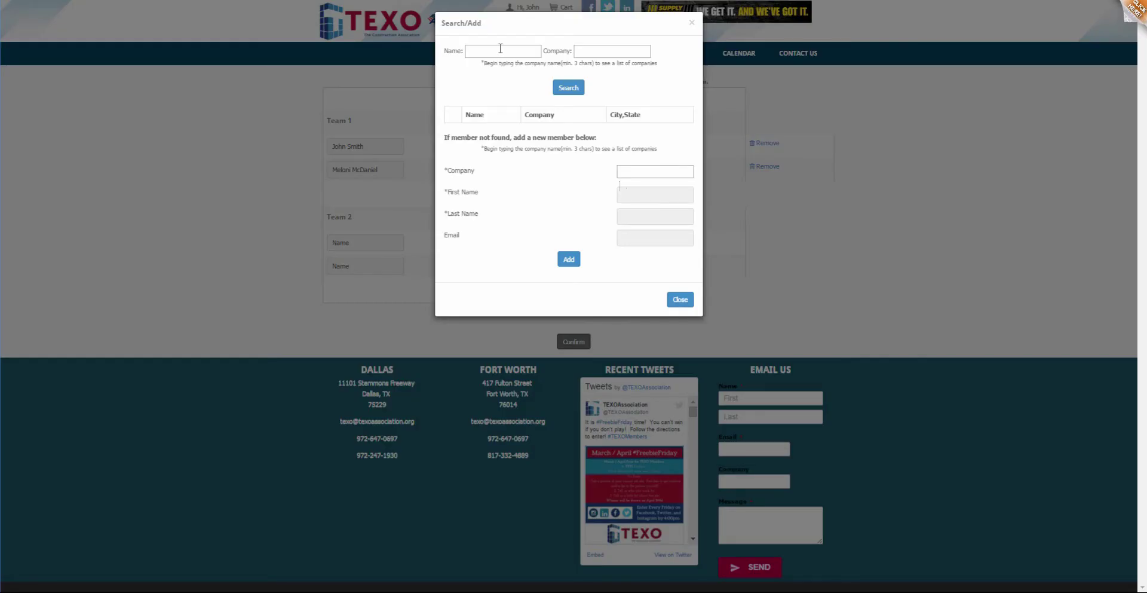
click(501, 52)
text(russ)
key(Tab)
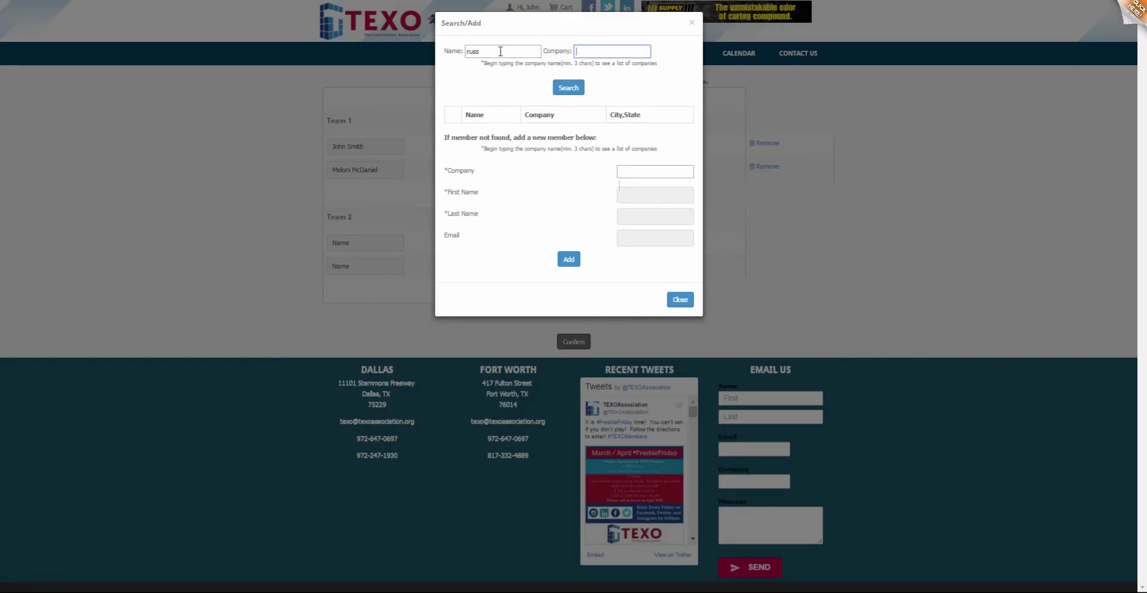
text(sedalco)
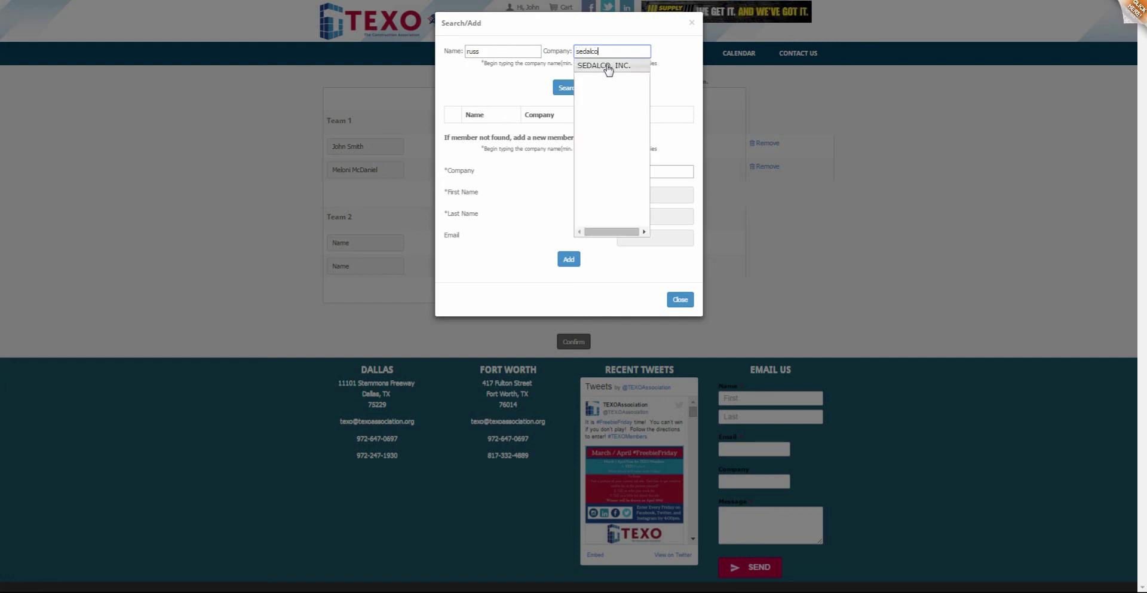
click(607, 66)
click(567, 91)
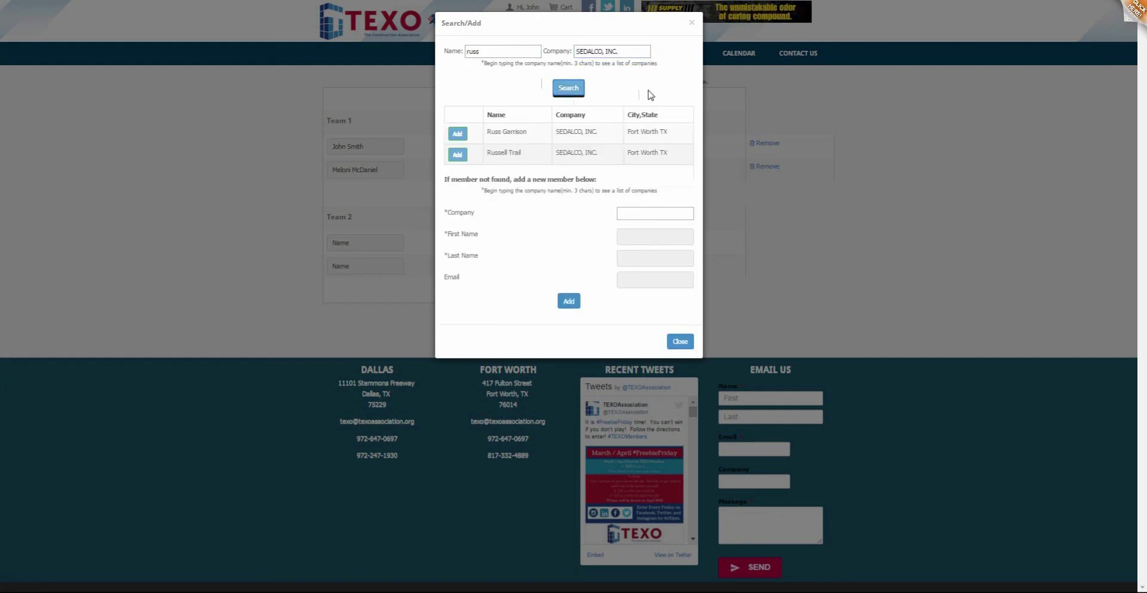
click(458, 133)
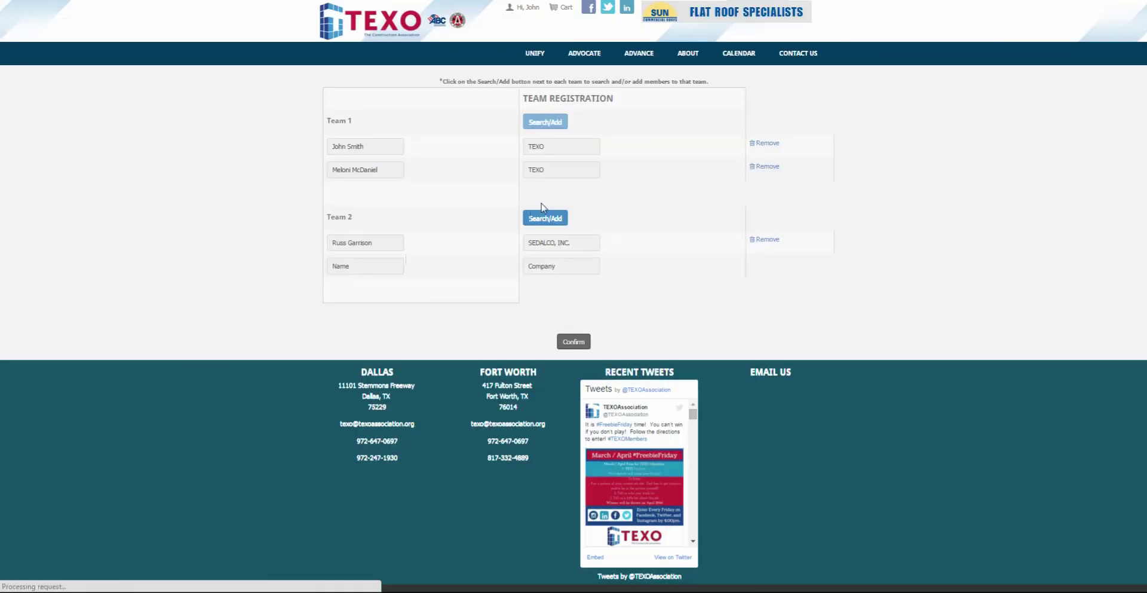
Search members at The Beck Group and add one of them to Team 2.
click(545, 216)
click(509, 51)
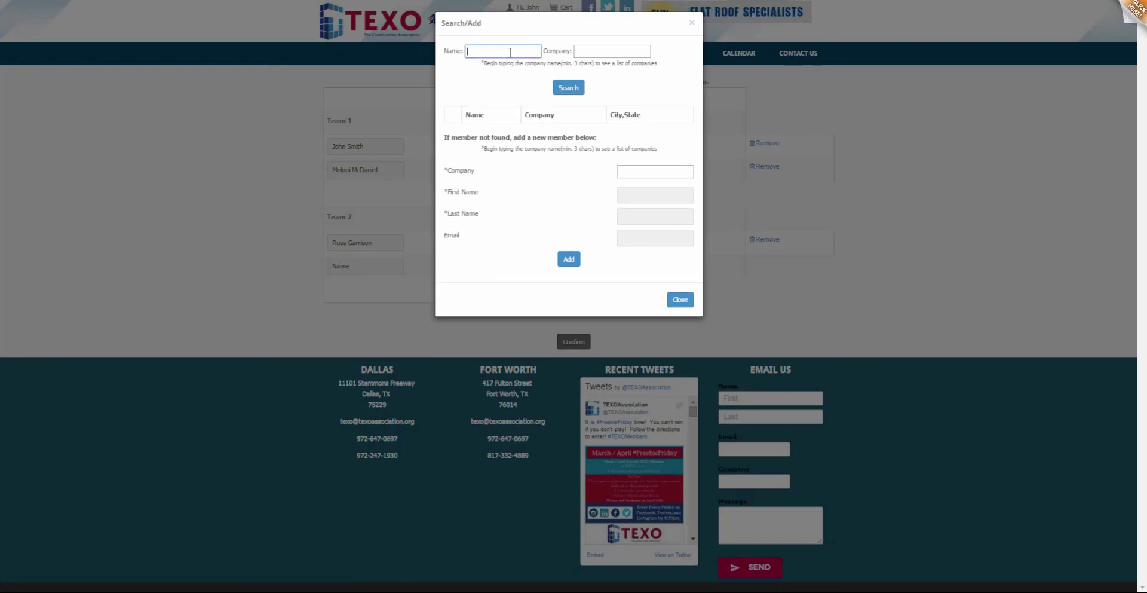
key(Tab)
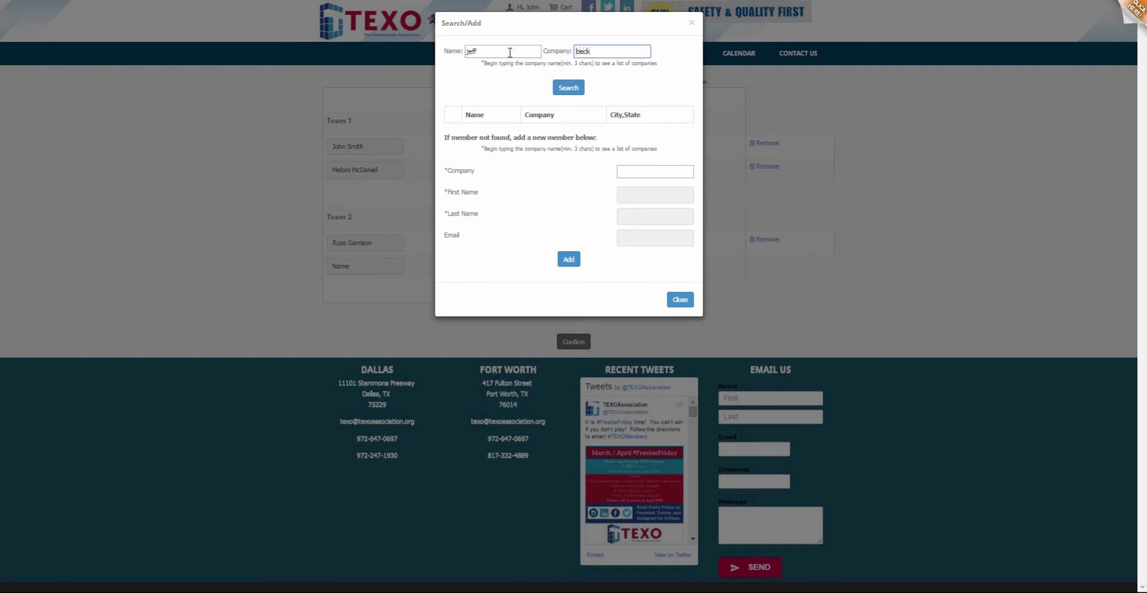
drag(597, 51, 566, 54)
text(the)
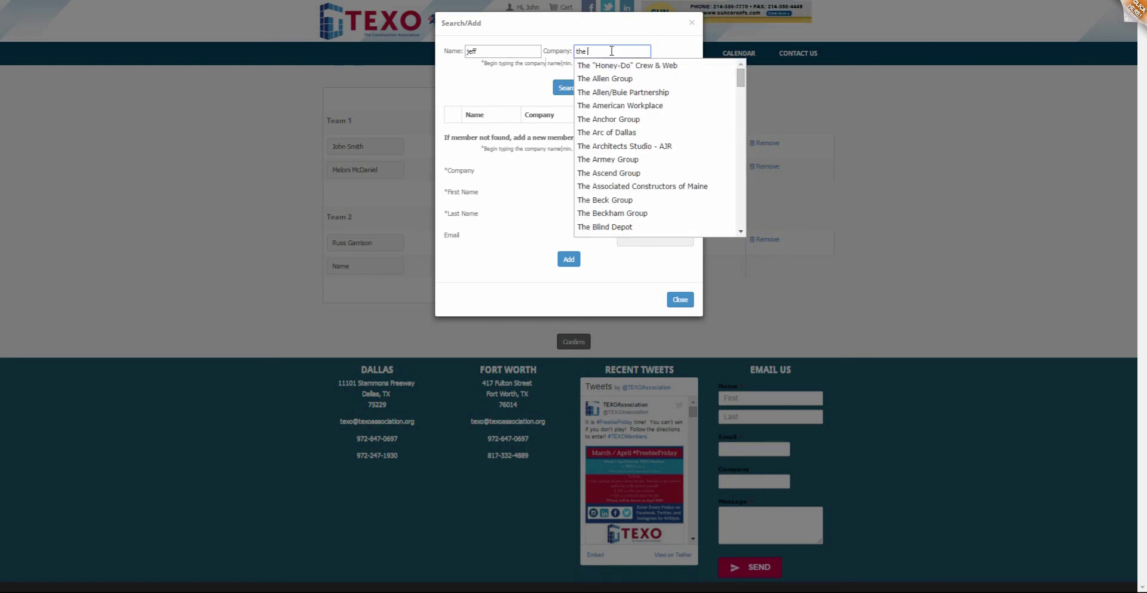
click(608, 201)
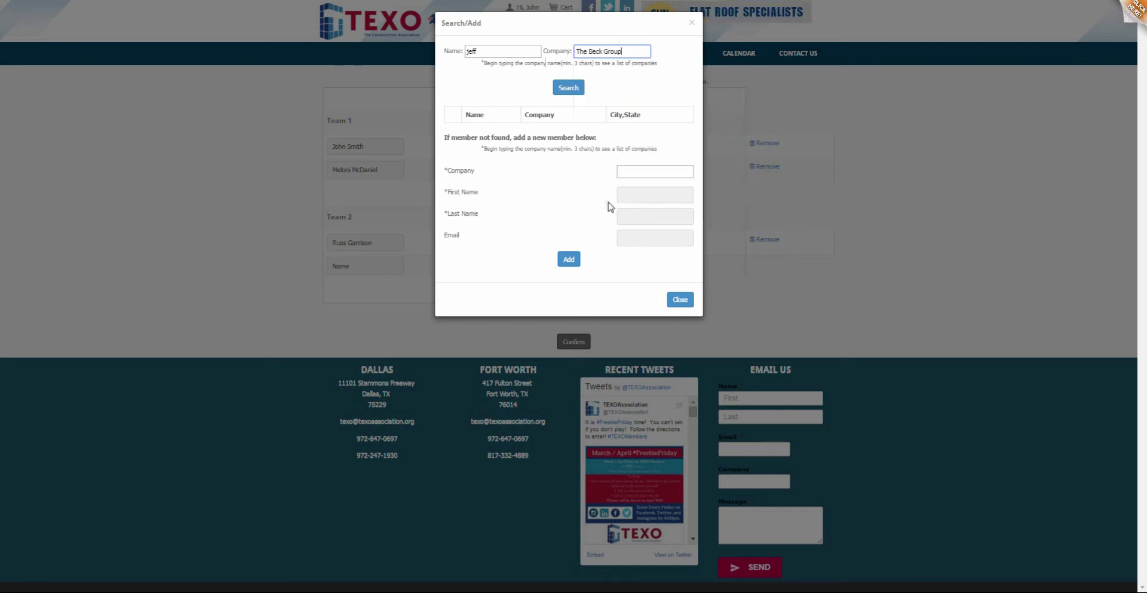
click(568, 88)
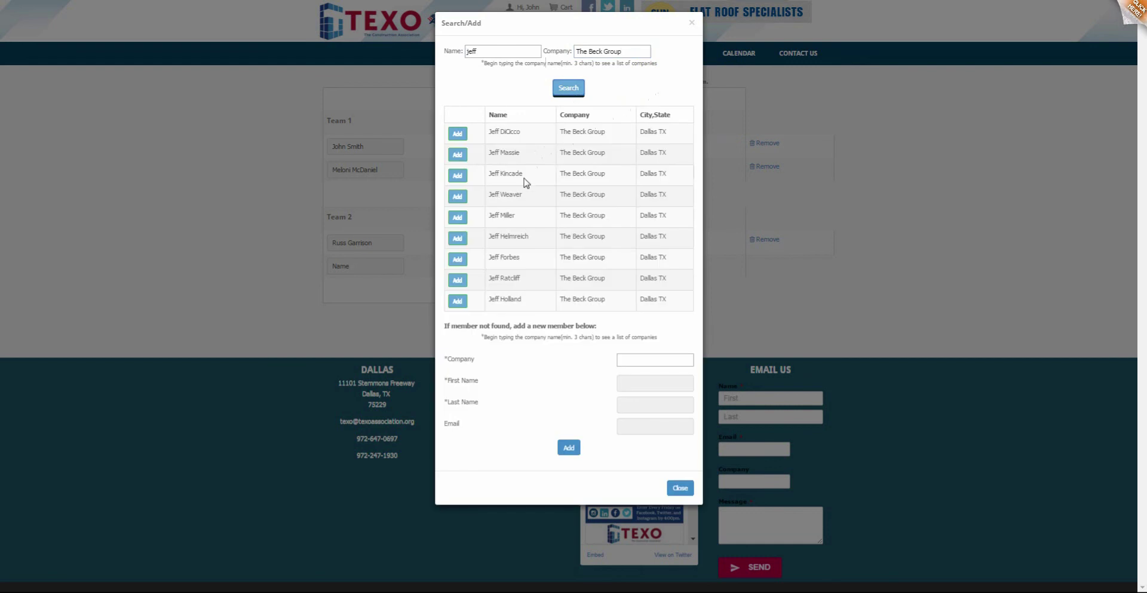
click(464, 260)
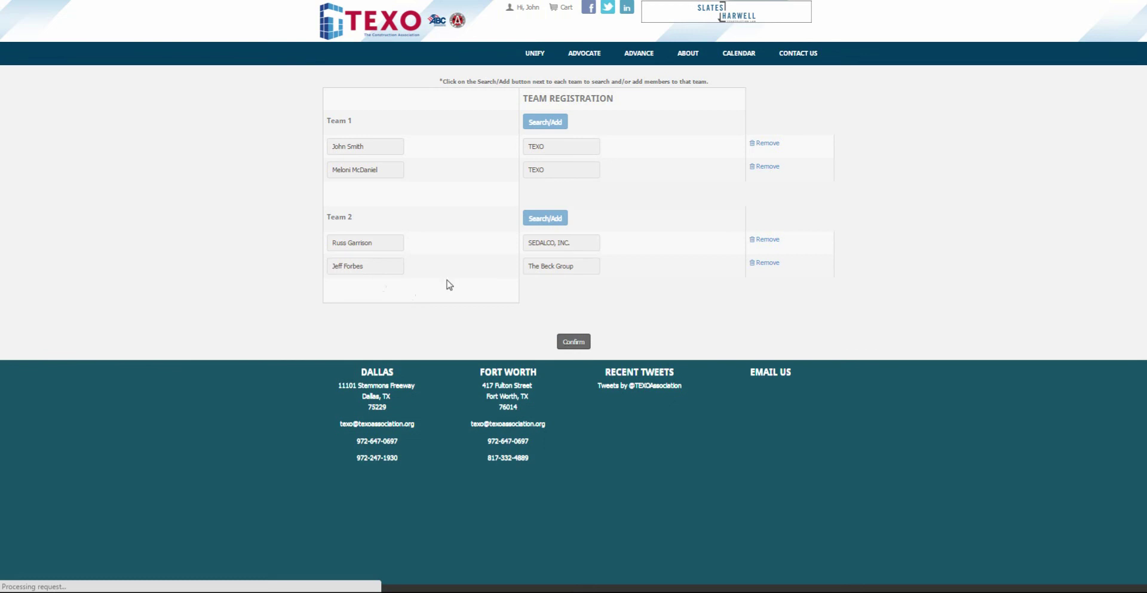
Confirm the team changes so 'Teams have been updated.' appears, then return to the member profile.
click(574, 341)
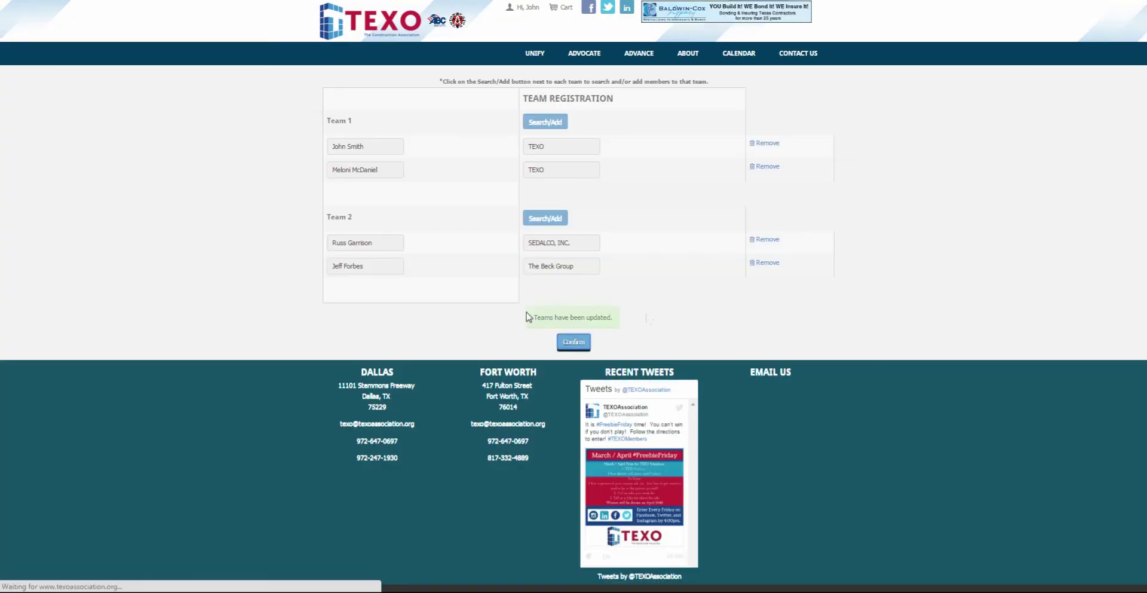
click(523, 8)
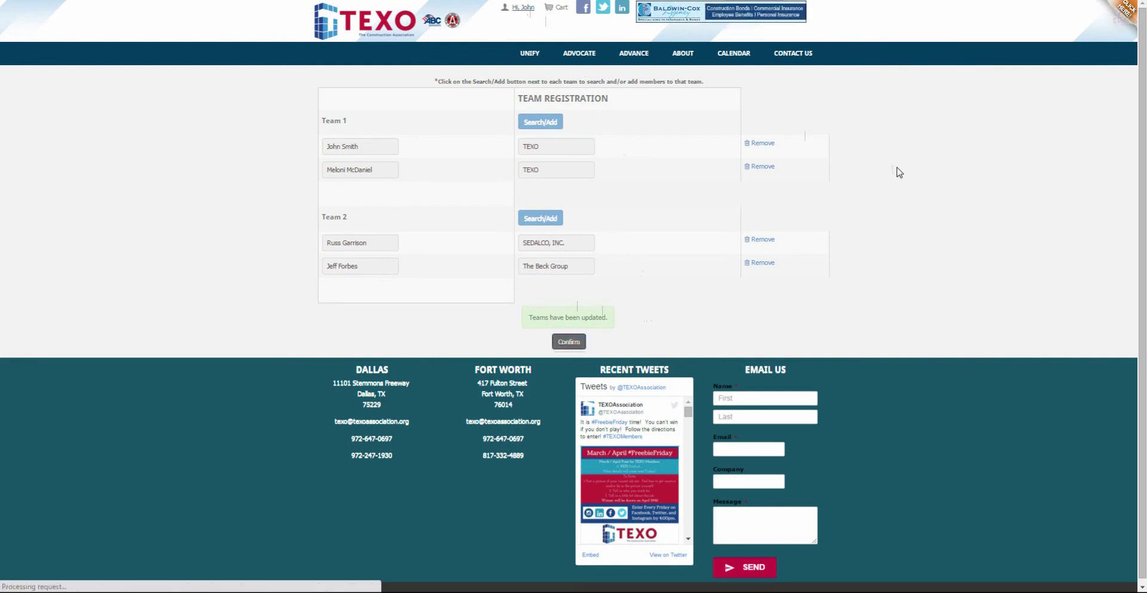